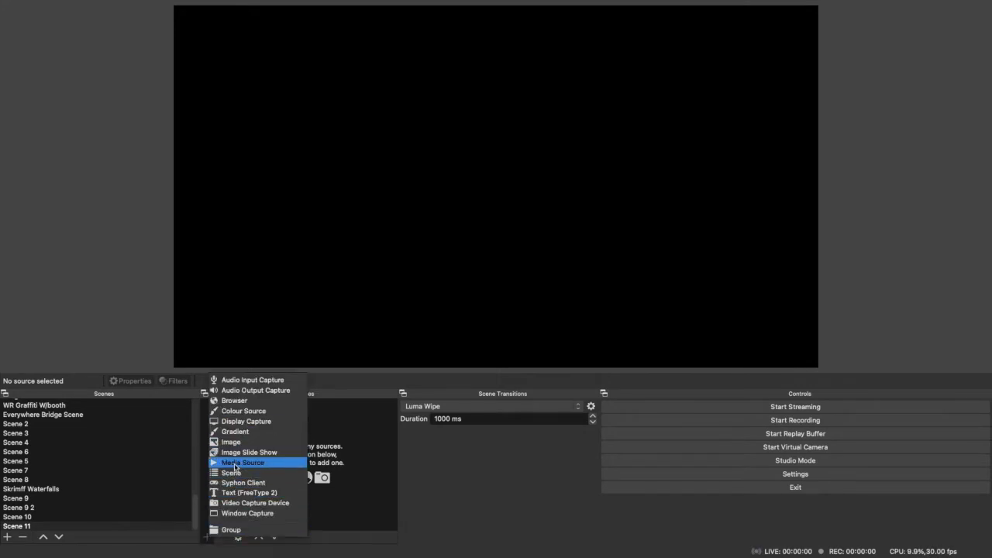
Step: Create looping Media Source 24 with BB_Layer 1 (Neon Bar).mp4 as its video file
left_click(235, 464)
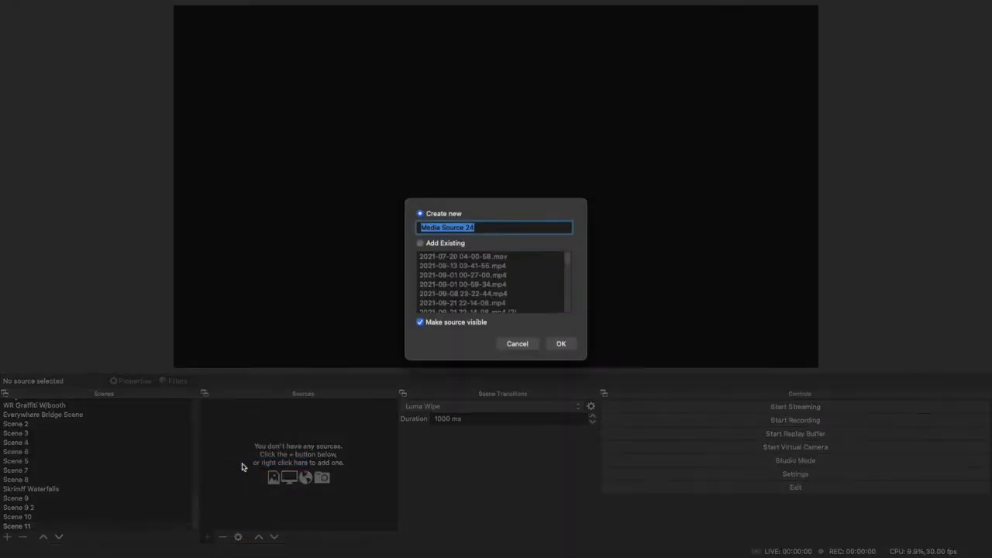
left_click(562, 343)
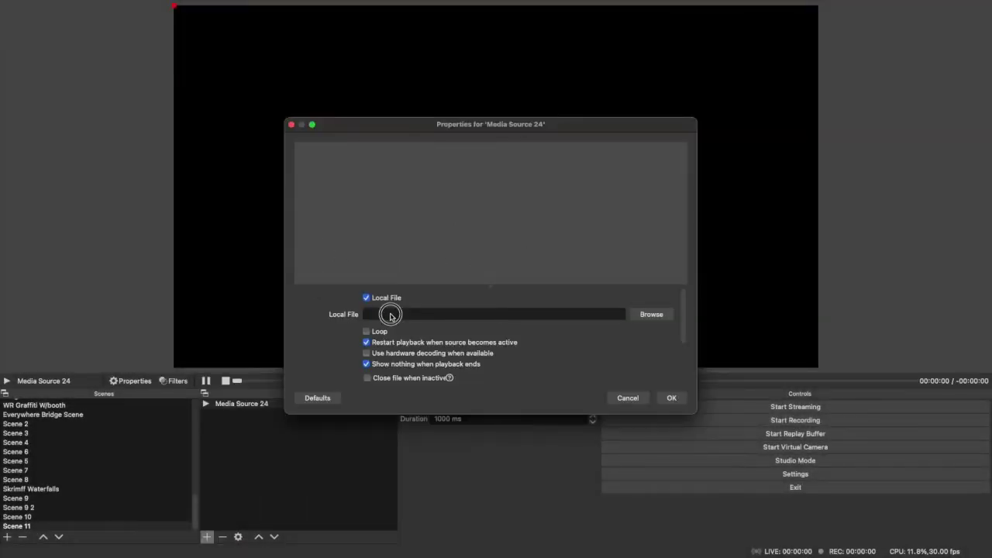
left_click(367, 332)
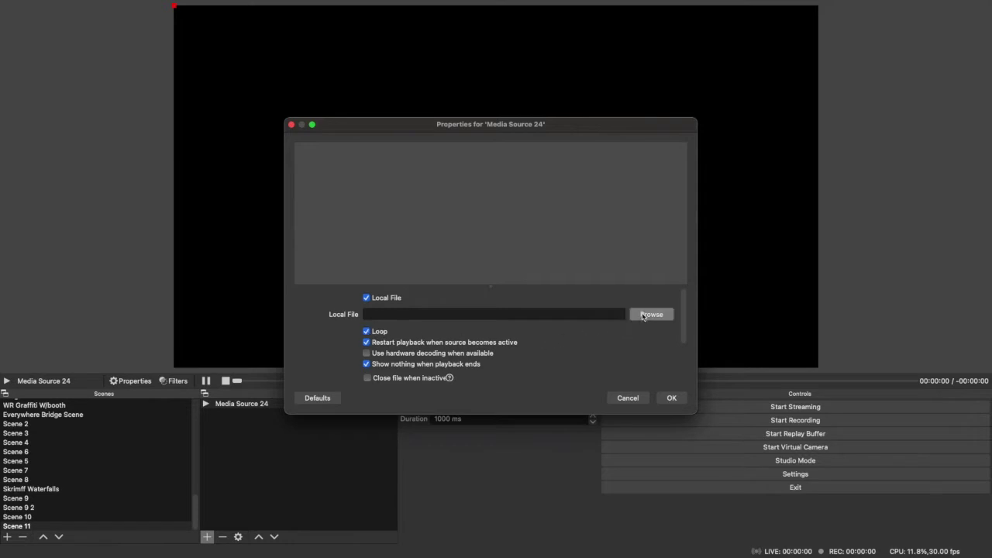
left_click(641, 314)
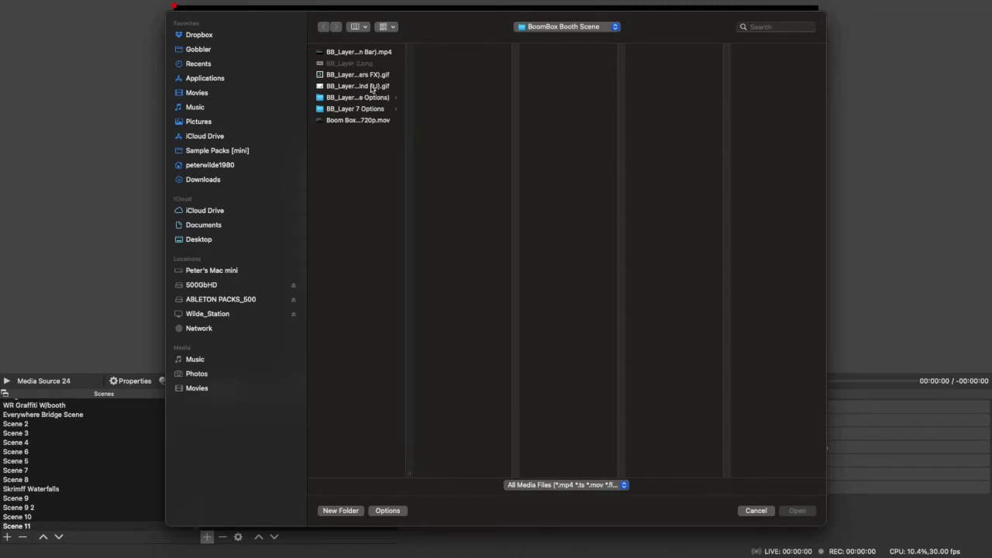
left_click_drag(409, 474, 485, 472)
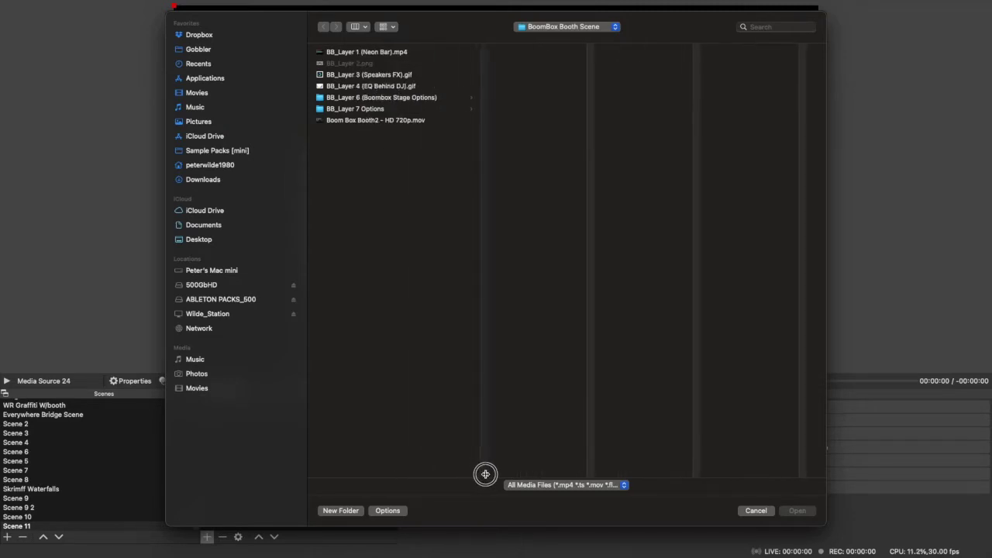
left_click(365, 53)
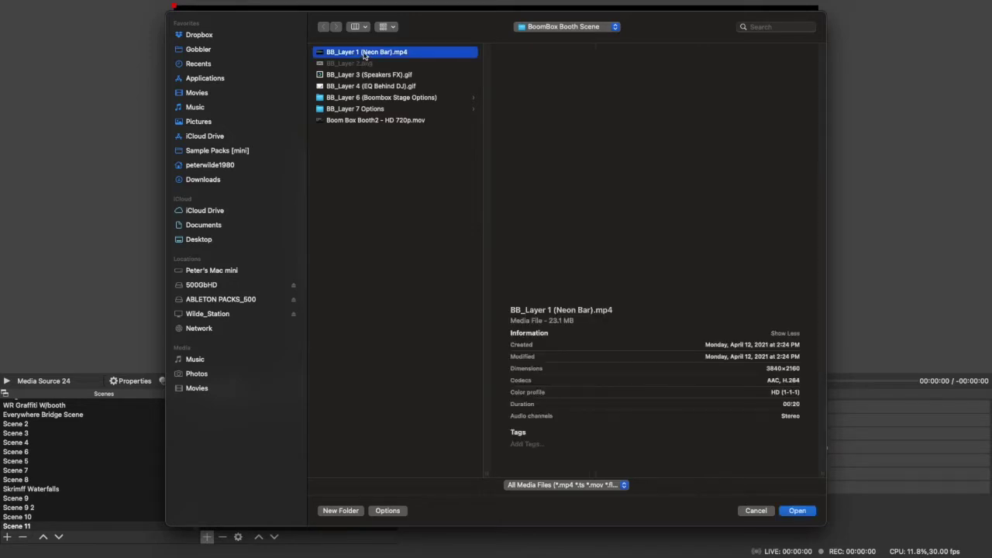
double_click(361, 53)
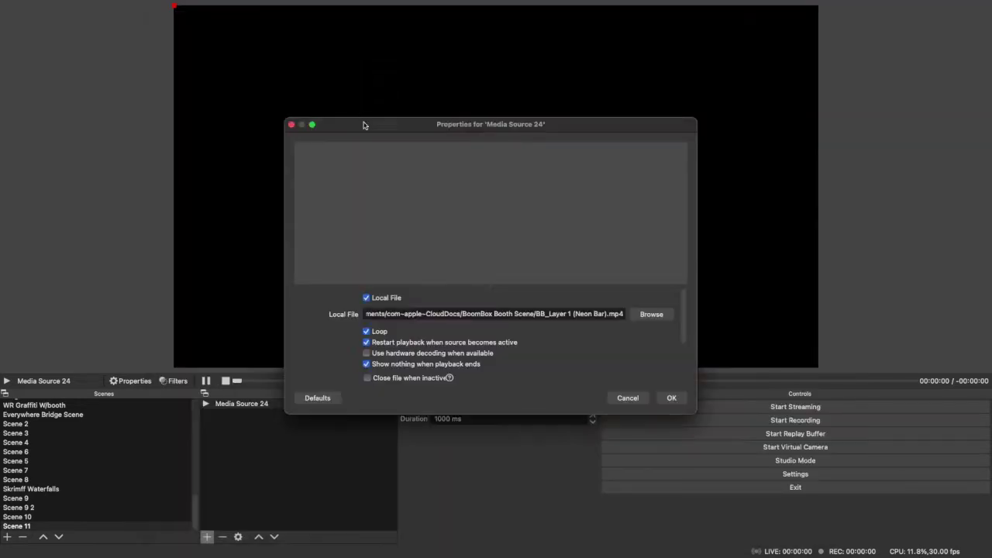
left_click(671, 398)
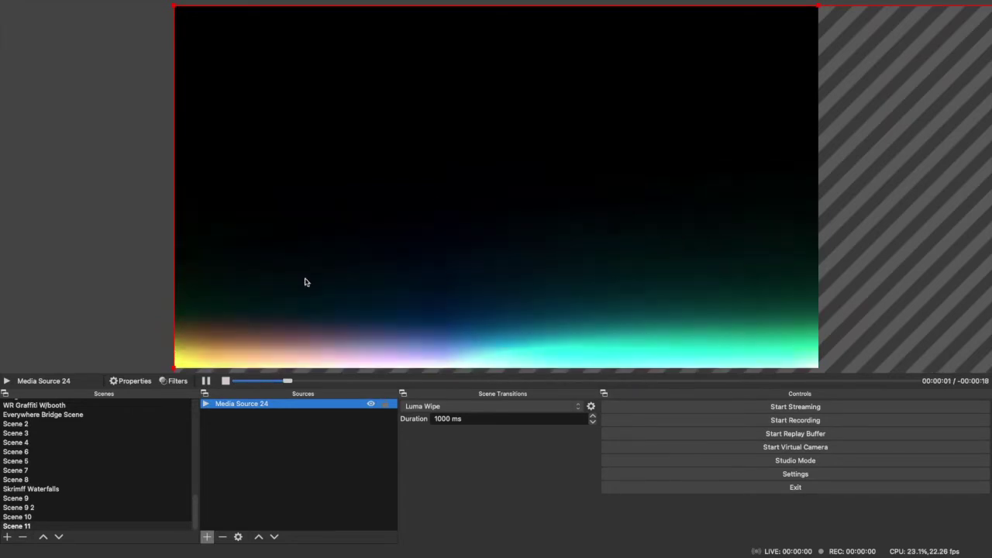
Step: Stretch Media Source 24 to screen, move it up toward the top, and lock it
right_click(241, 405)
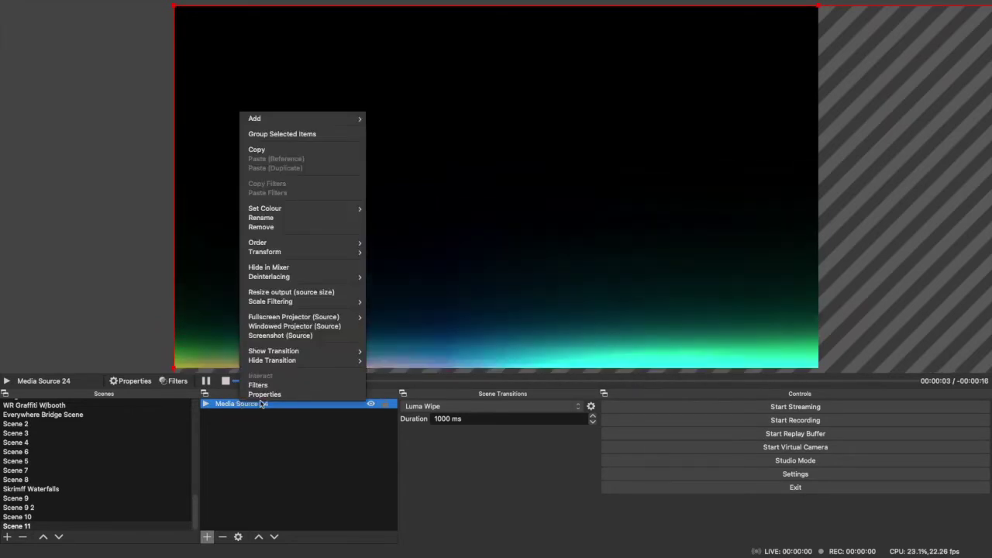
mouse_move(282, 254)
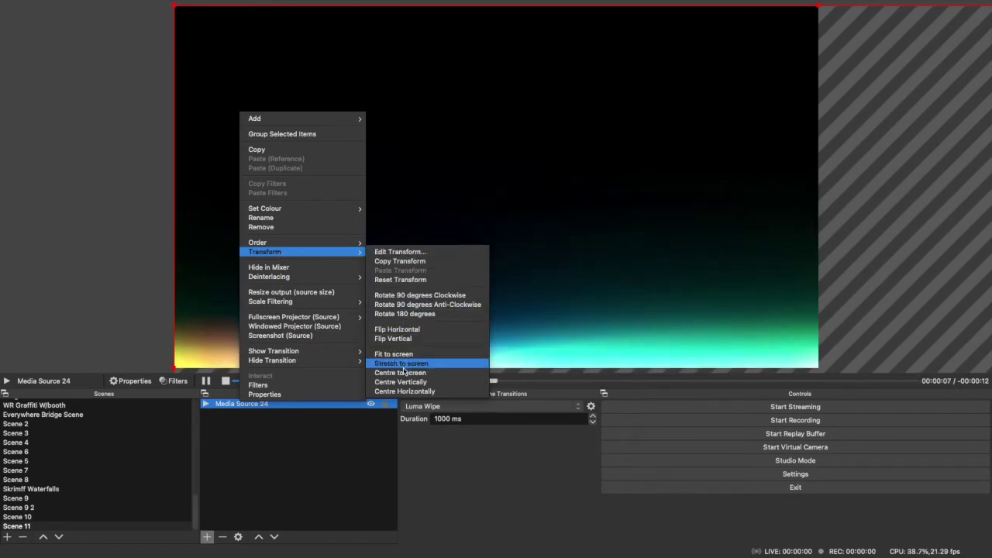
left_click(402, 363)
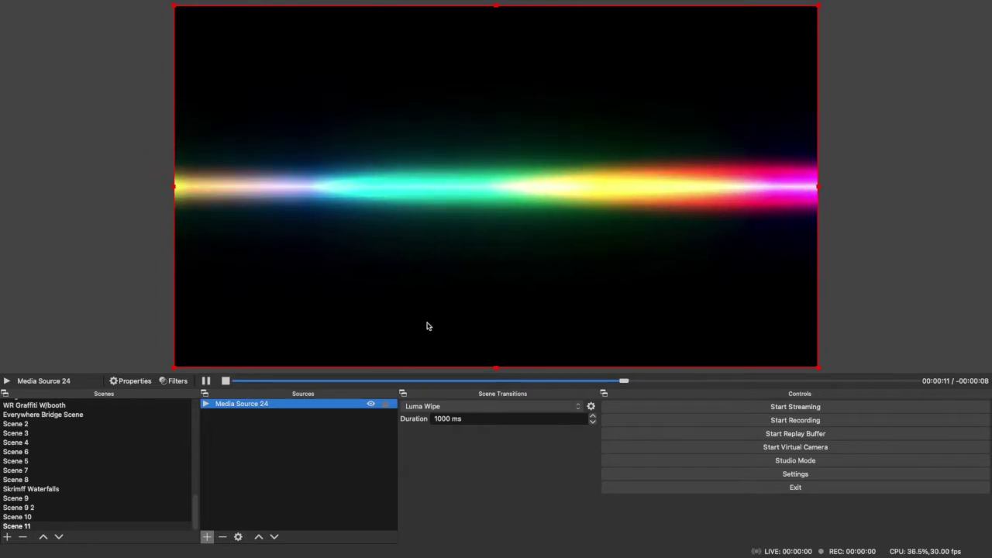
left_click_drag(496, 292, 499, 197)
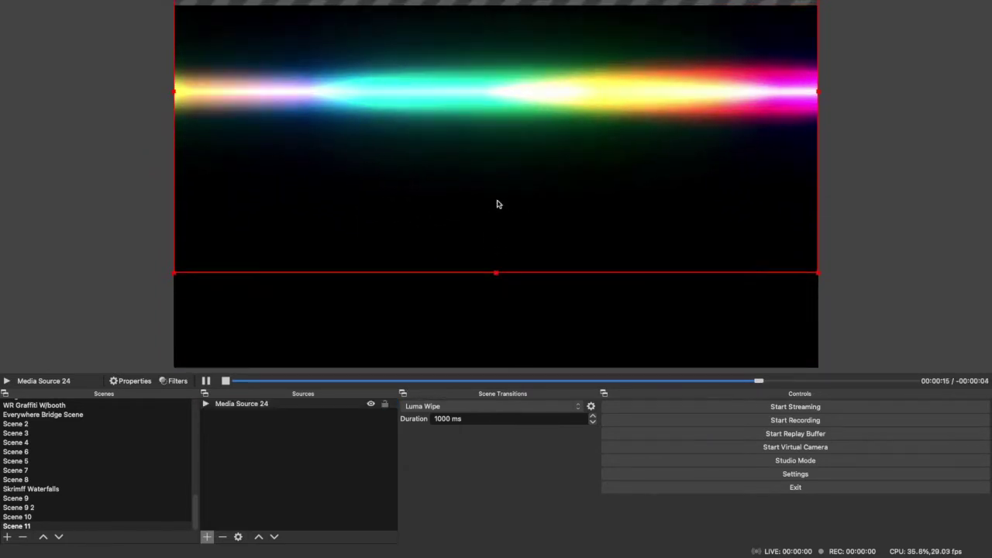
left_click(385, 404)
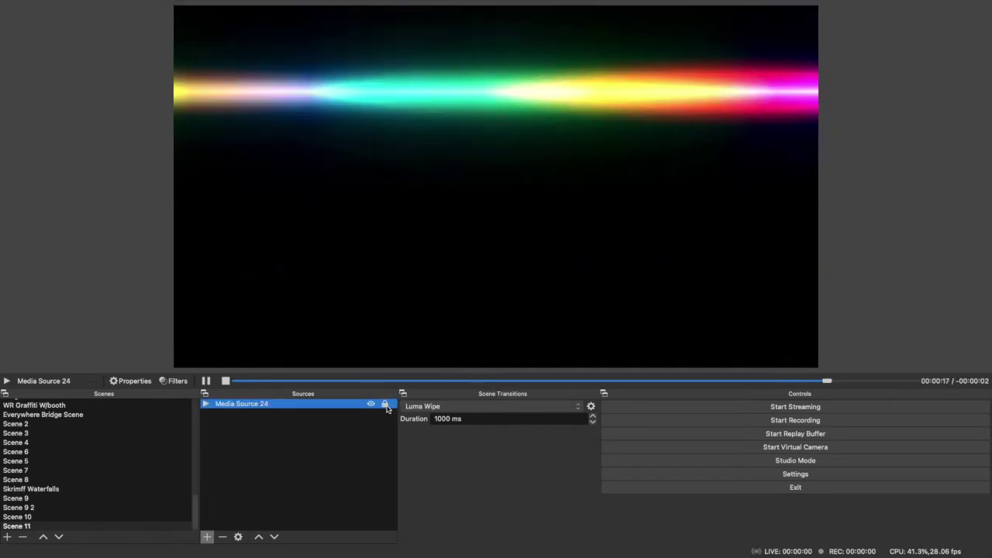
Step: Add image source Image 6 showing the BB_Layer 2.png boombox frame
left_click(207, 537)
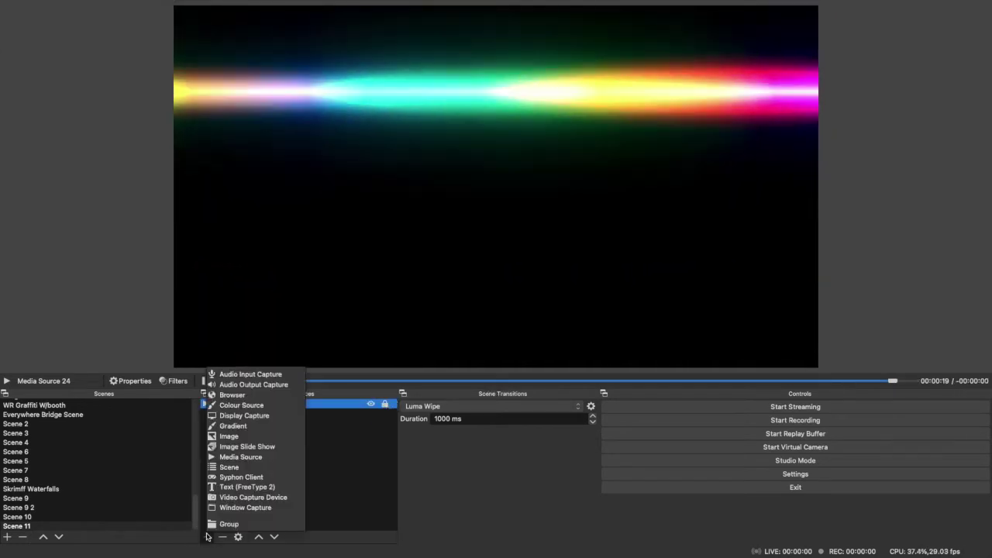
left_click(238, 437)
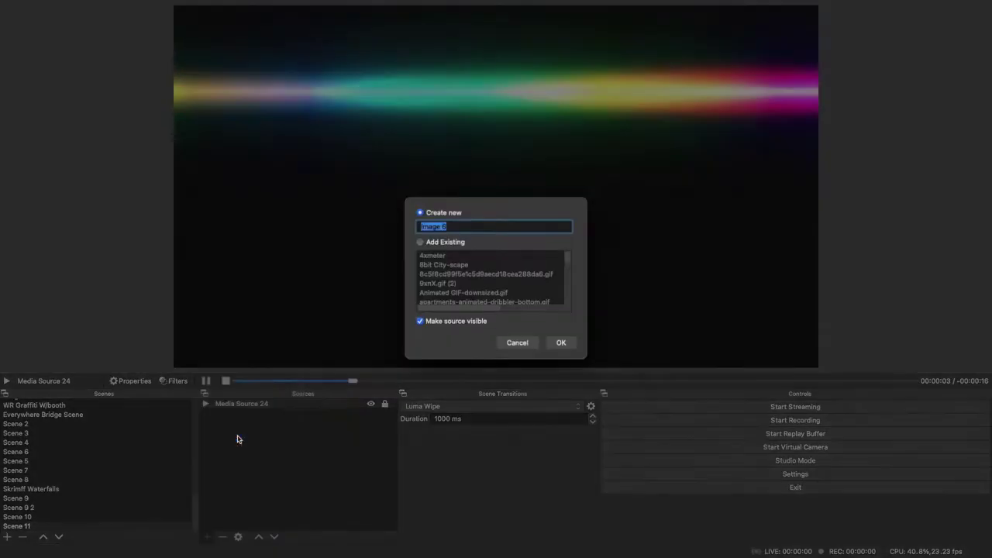
left_click(560, 344)
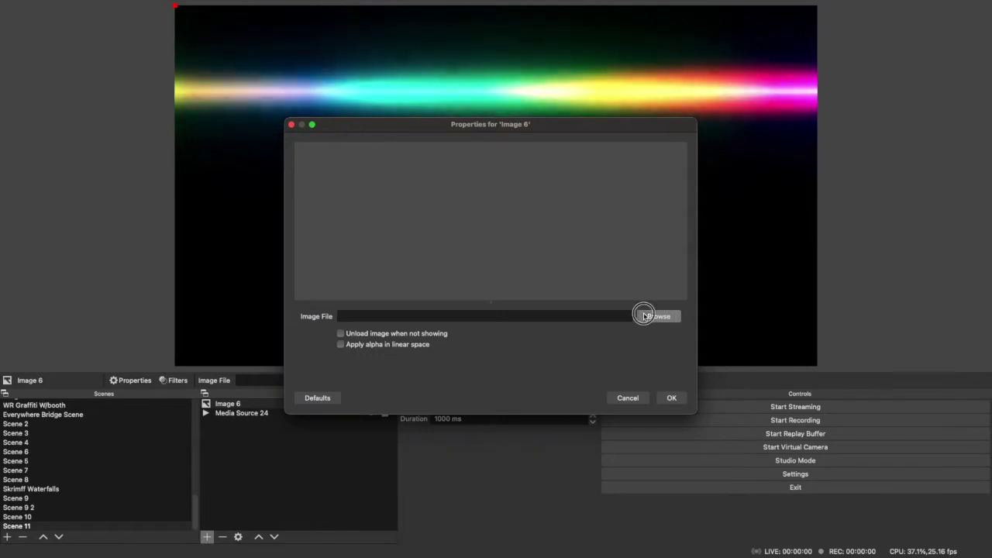
left_click(644, 316)
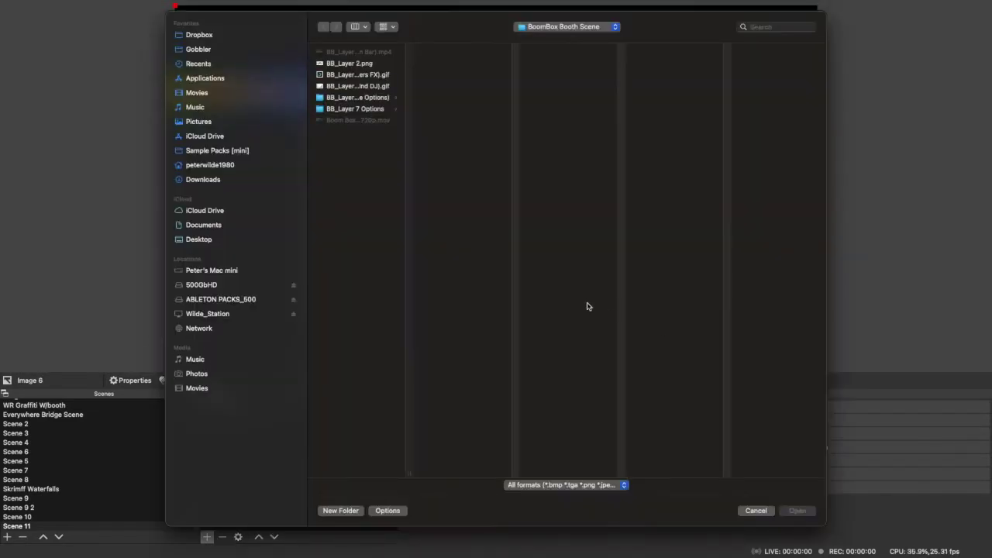
left_click(348, 65)
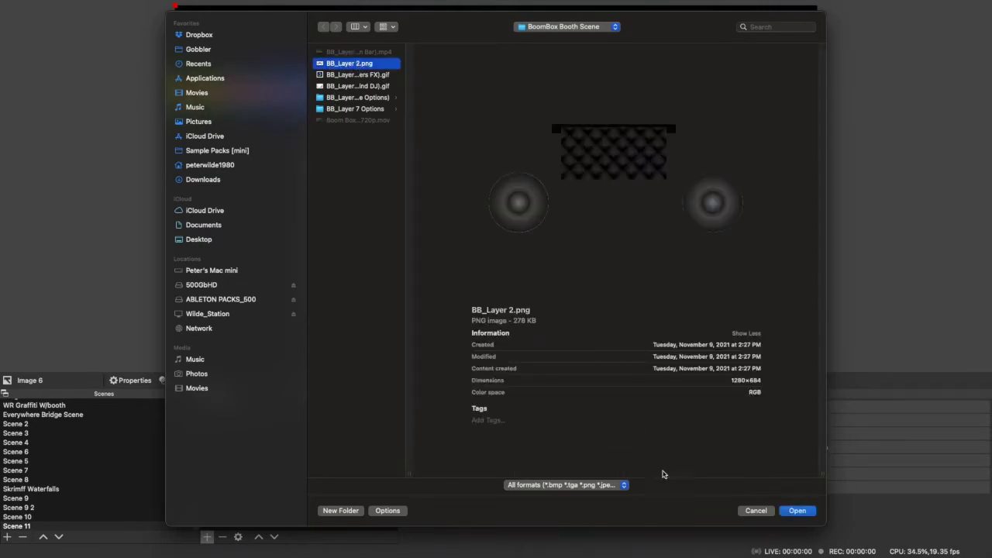
left_click(797, 511)
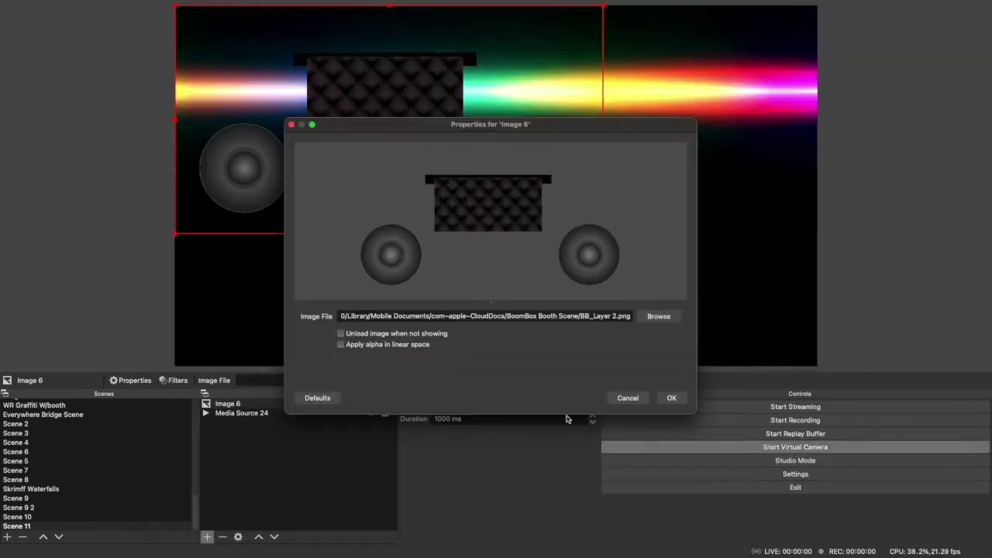
left_click(671, 398)
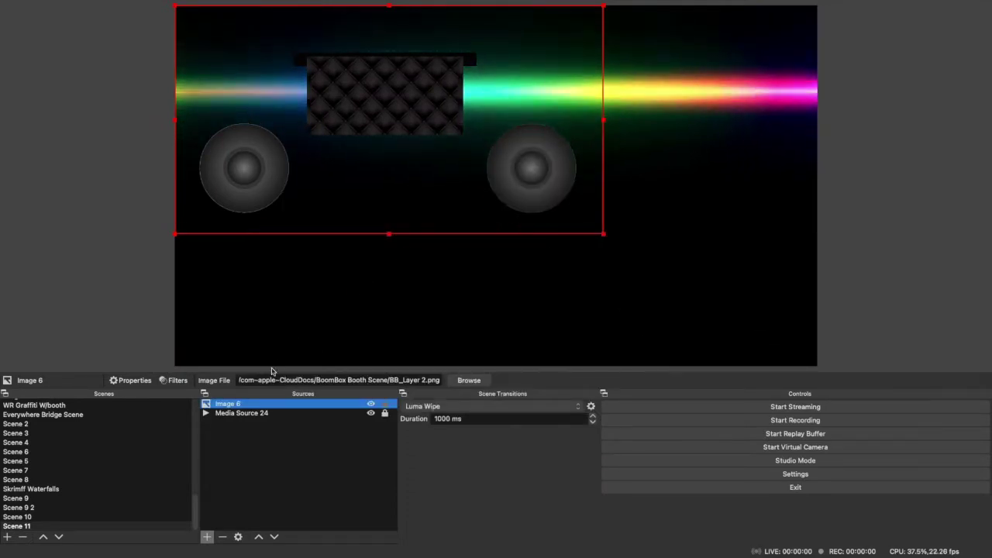
Step: Stretch Image 6 to fill the canvas and lock its source
right_click(243, 406)
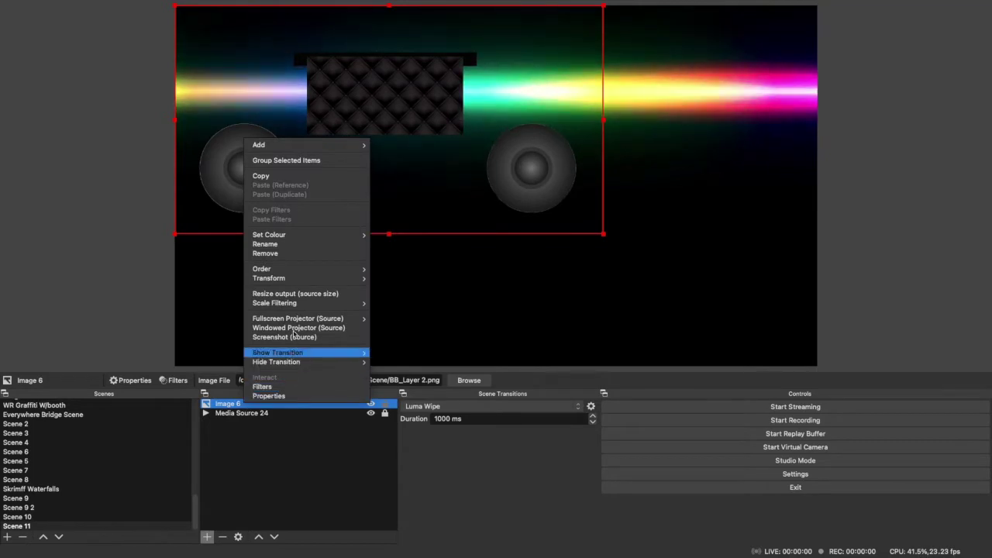
mouse_move(310, 279)
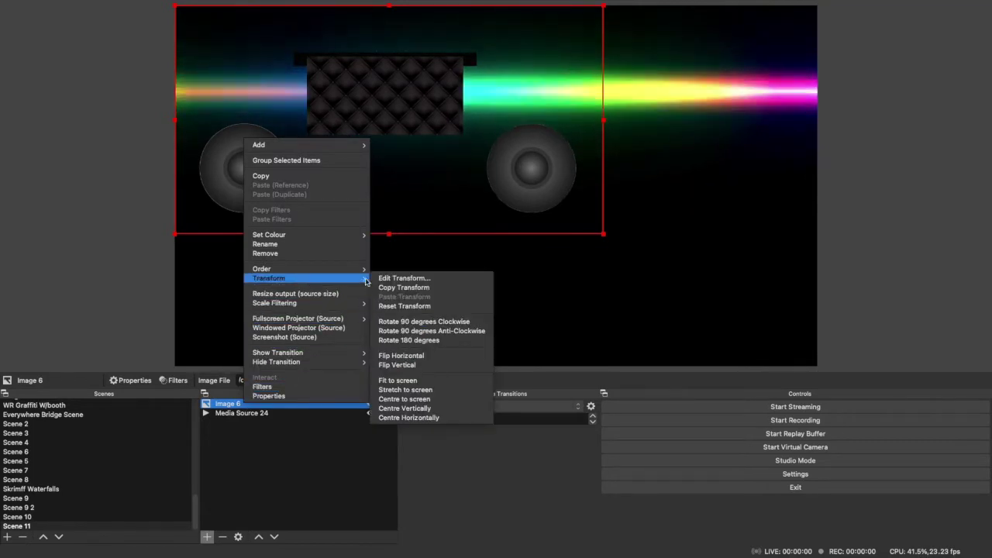
left_click(411, 390)
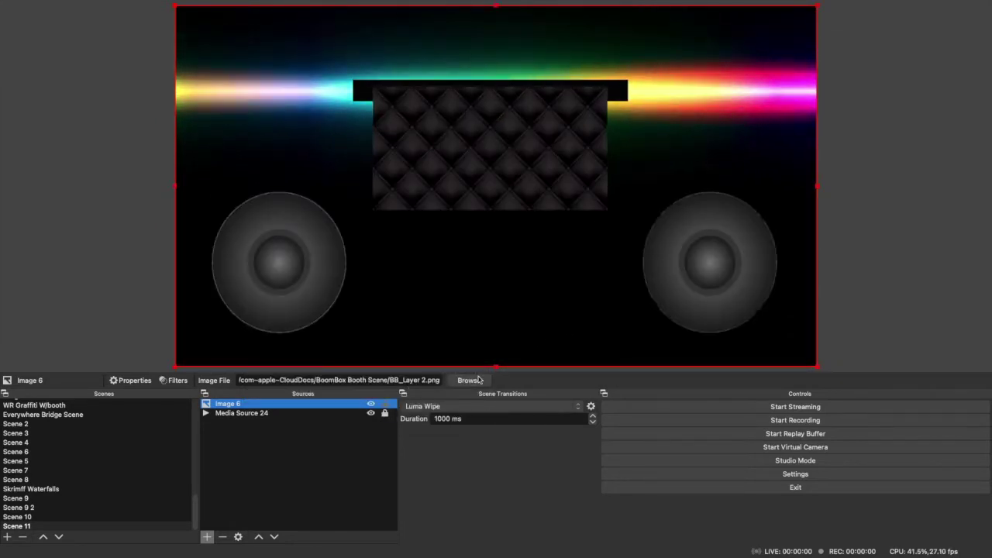
left_click(386, 405)
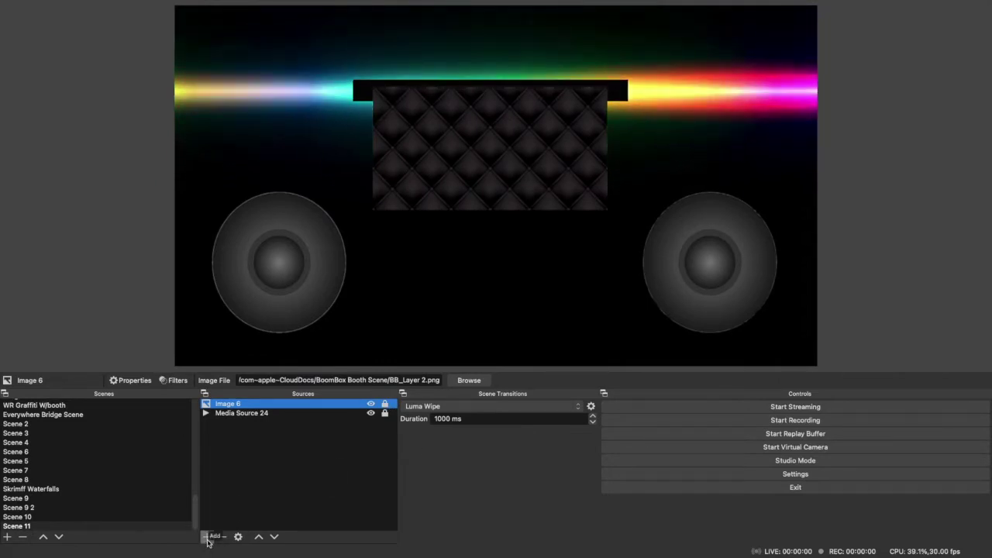
Step: Add Media Source 25 and load BB_Layer 3 (Speakers FX).gif as its file
left_click(207, 540)
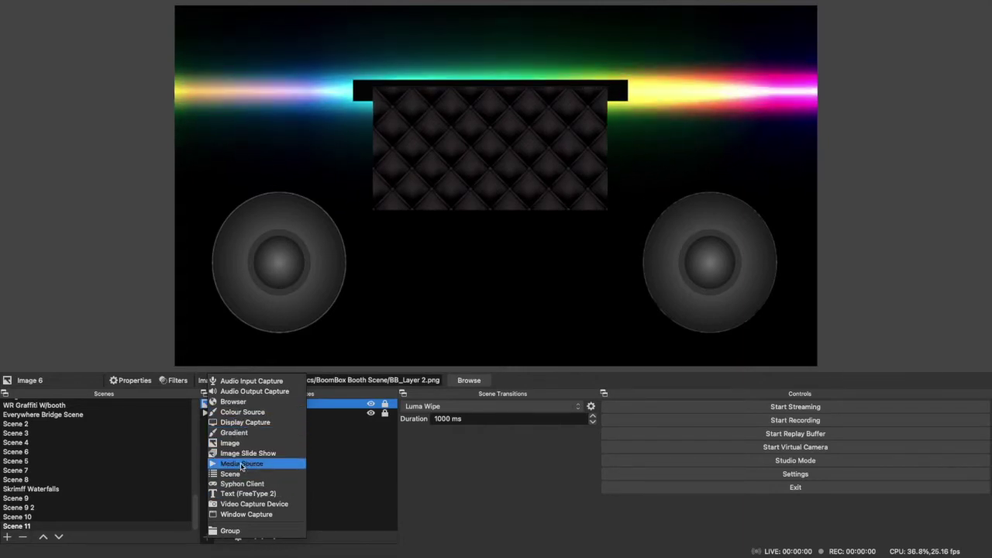
left_click(258, 464)
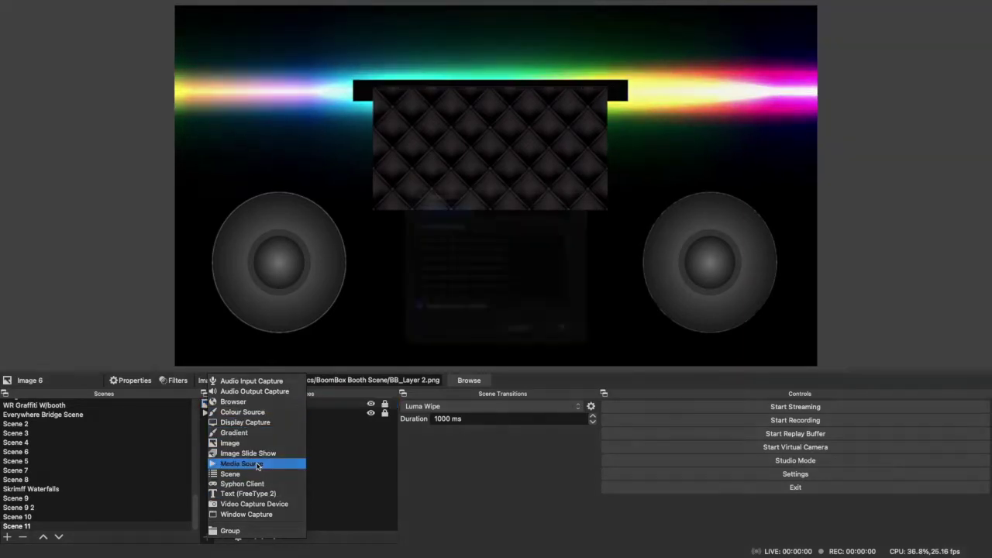
left_click(559, 342)
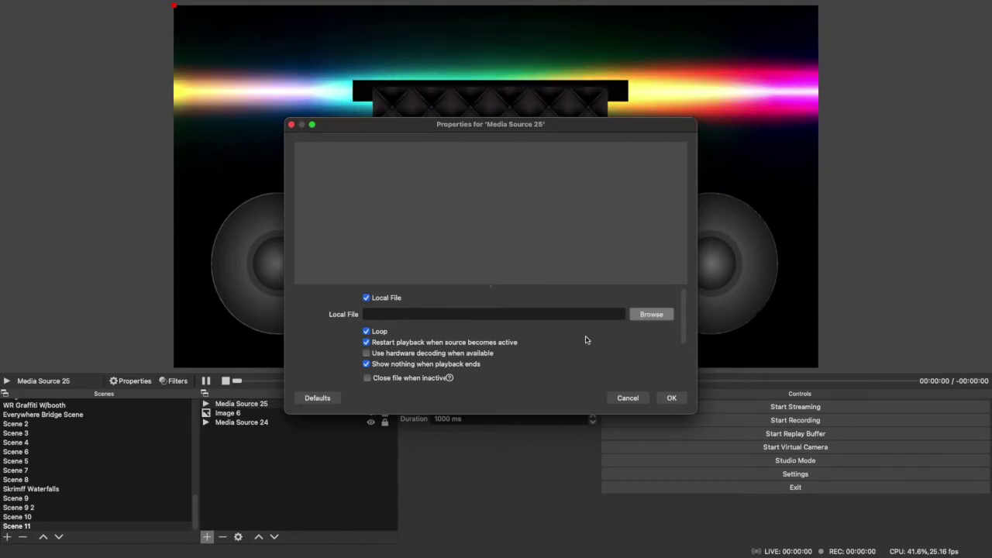
left_click(644, 316)
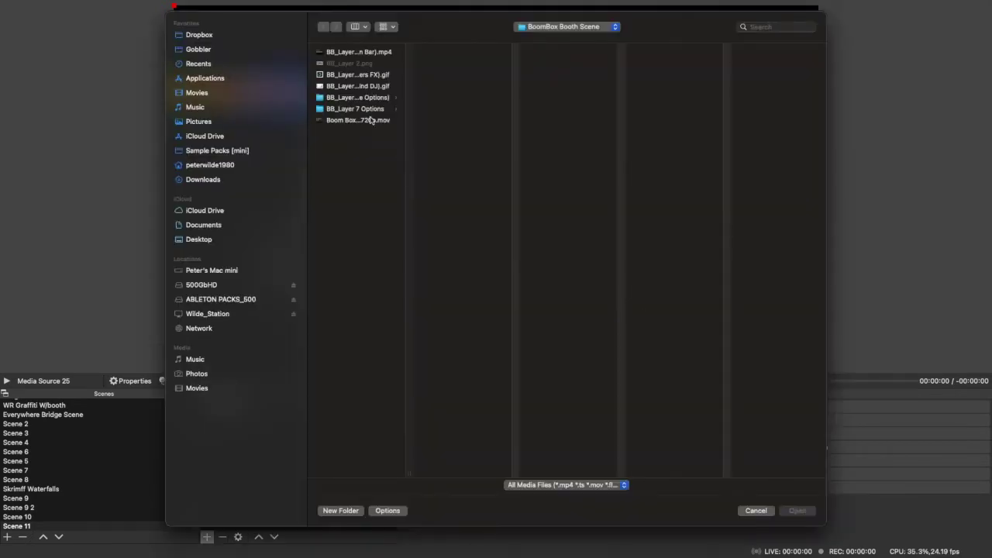
left_click_drag(408, 473, 479, 473)
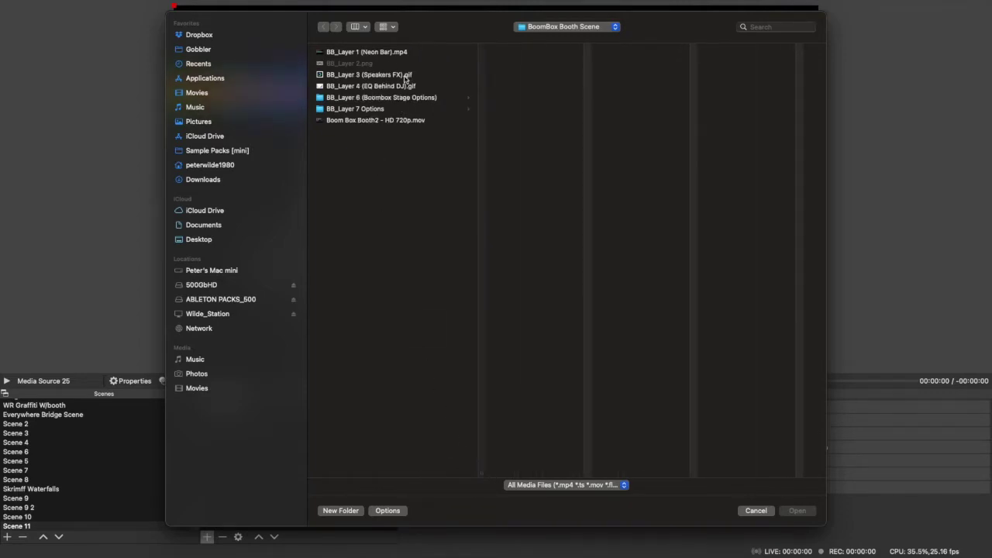
left_click(364, 75)
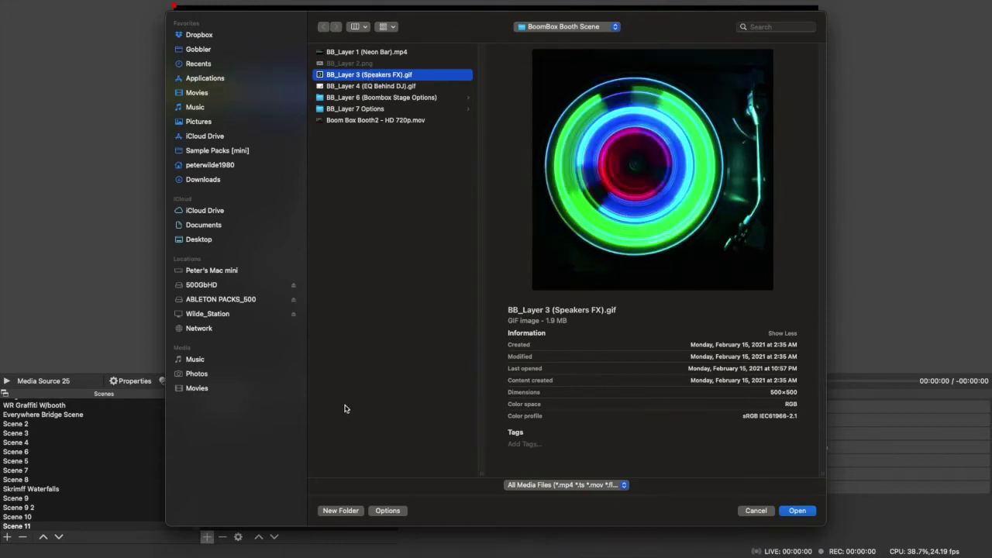
key("Return")
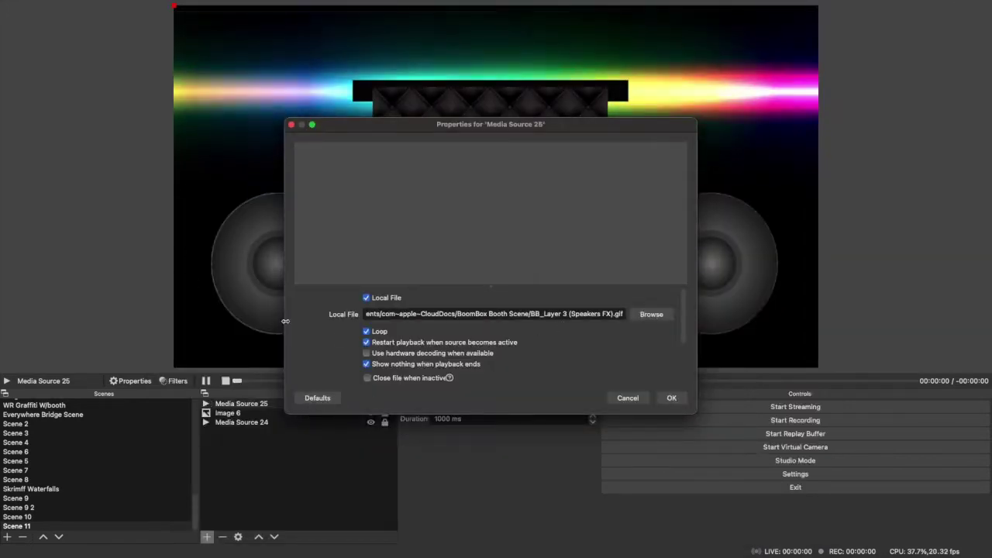
Step: Move the Speakers FX turntable GIF onto the right speaker and enlarge it to cover it
left_click(673, 398)
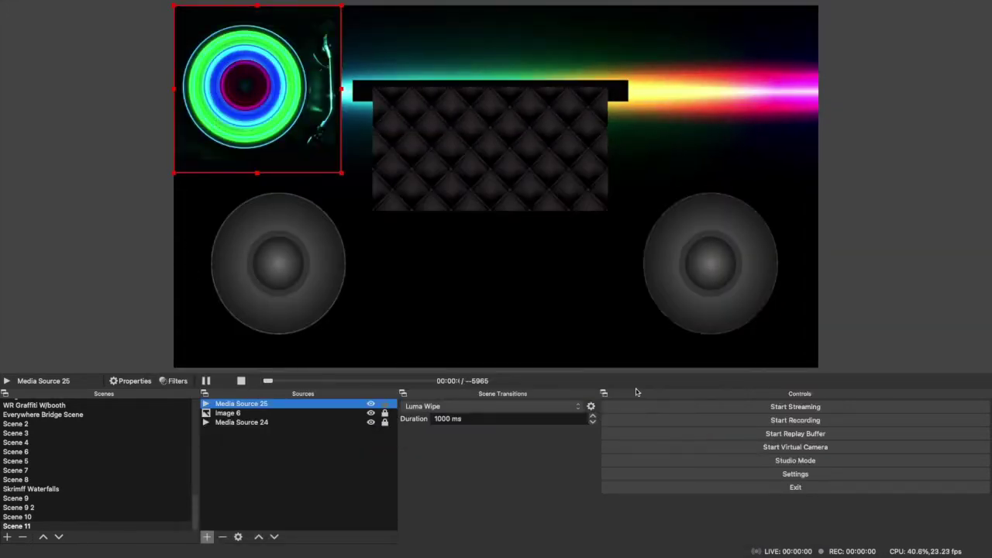
left_click_drag(333, 117, 713, 248)
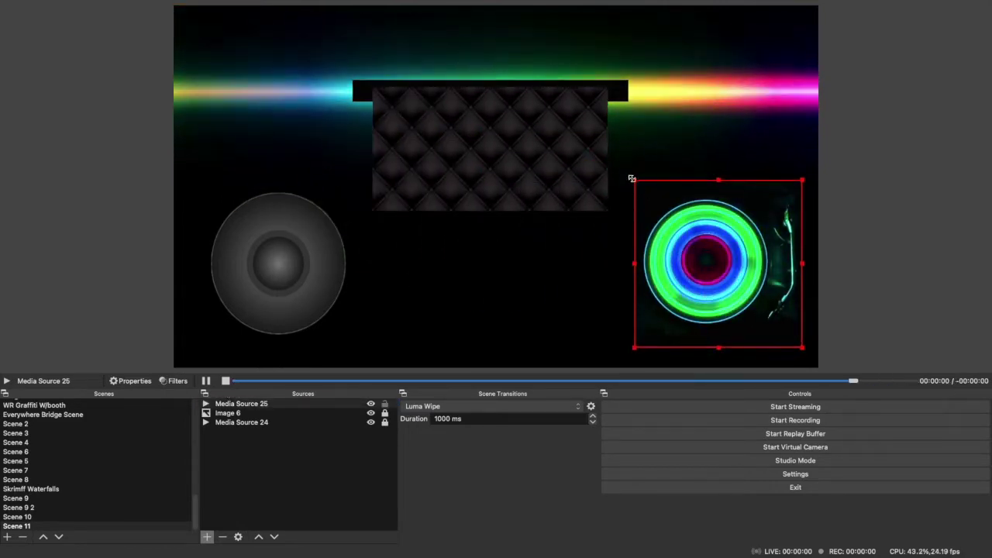
left_click_drag(630, 178, 618, 164)
mouse_move(682, 220)
left_mouse_down()
mouse_move(722, 251)
mouse_move(507, 269)
mouse_move(594, 235)
mouse_move(667, 218)
mouse_move(690, 224)
left_mouse_up()
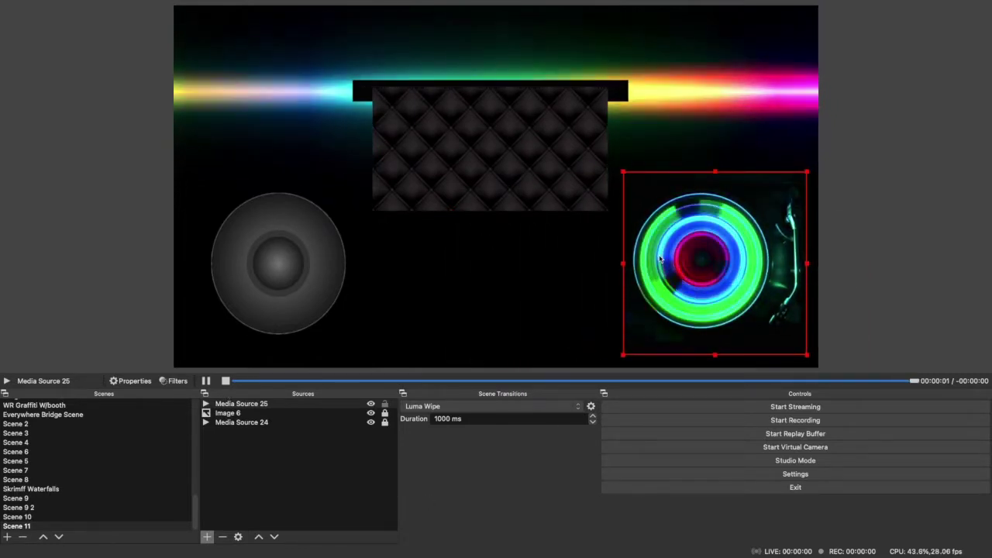
Step: Paste a reference copy of Media Source 25 over the left speaker and lock the source
right_click(259, 406)
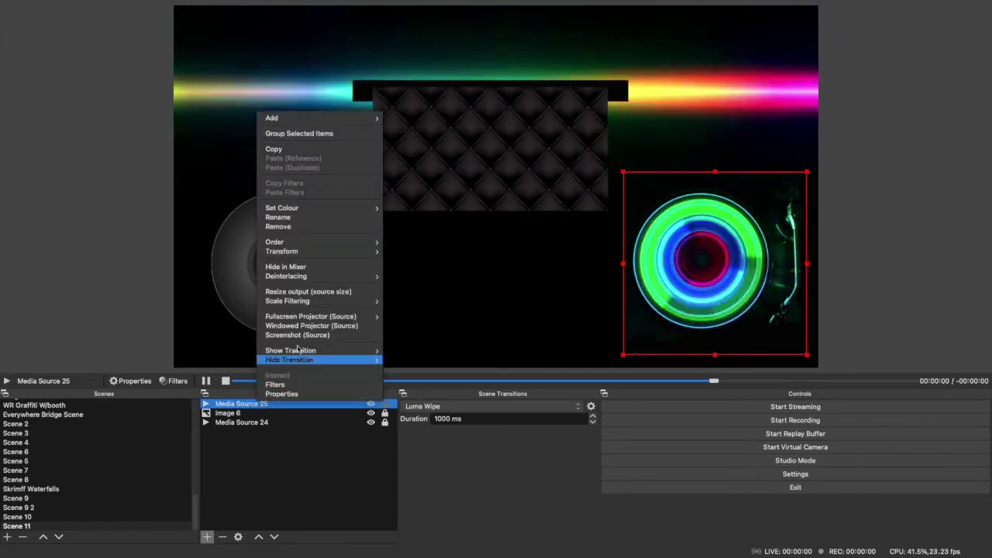
left_click(276, 152)
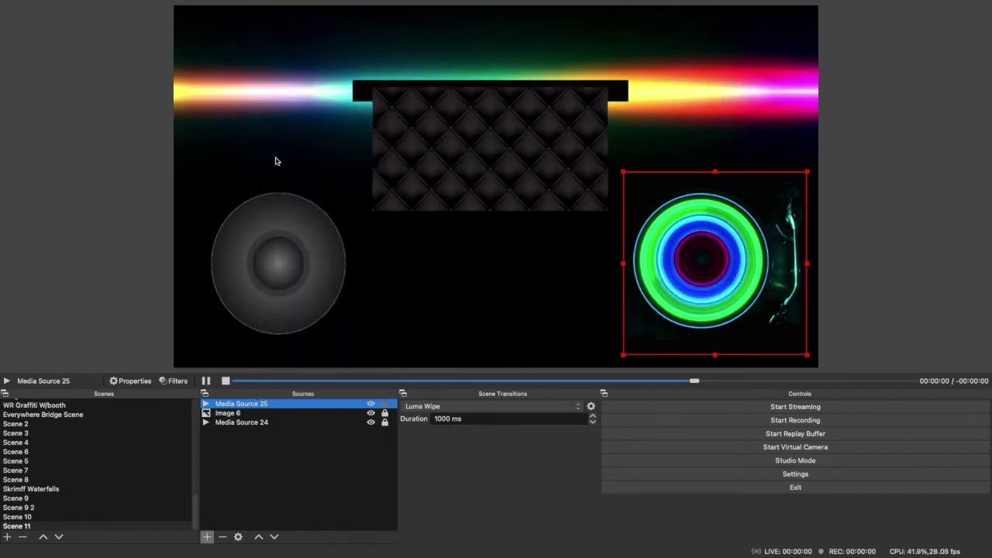
right_click(262, 406)
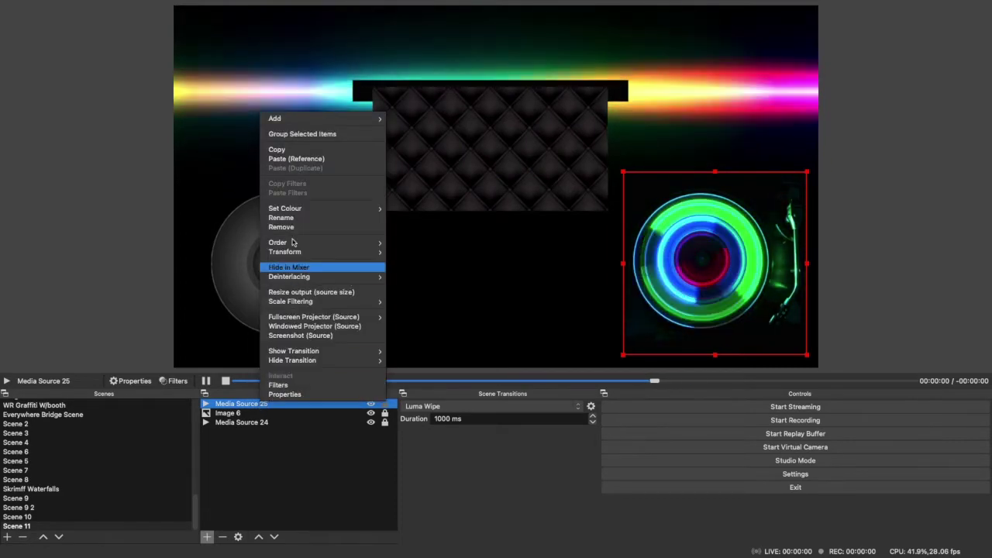
left_click(305, 160)
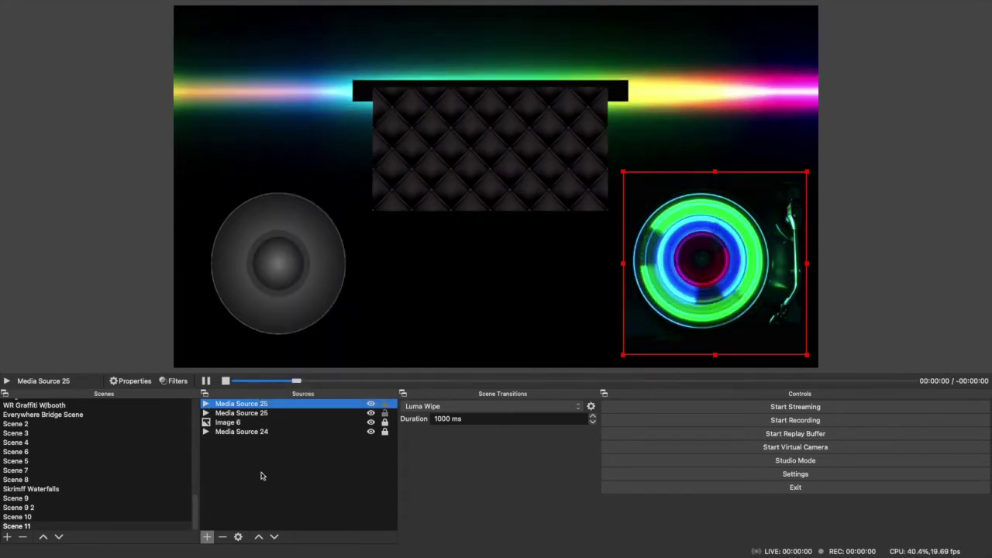
left_click_drag(692, 271, 284, 279)
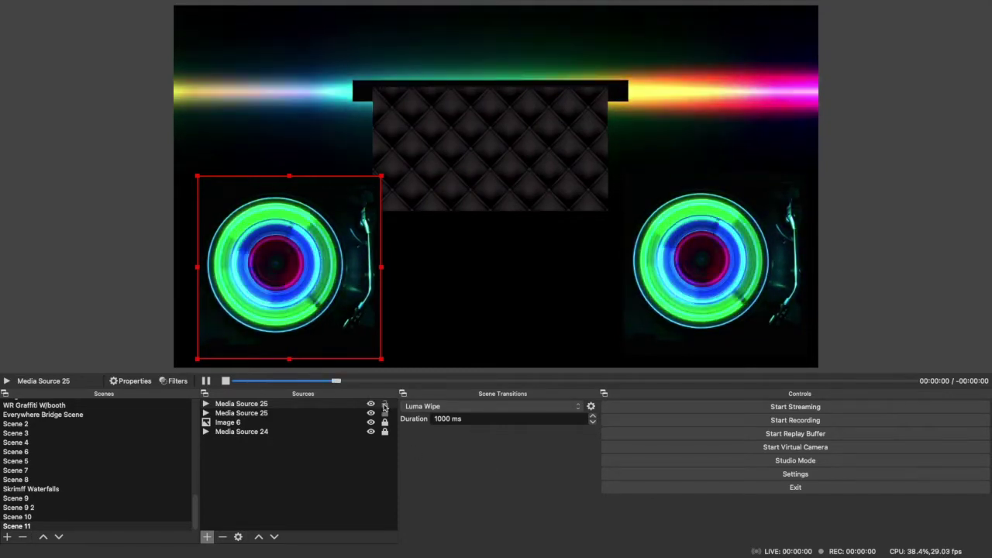
left_click(385, 407)
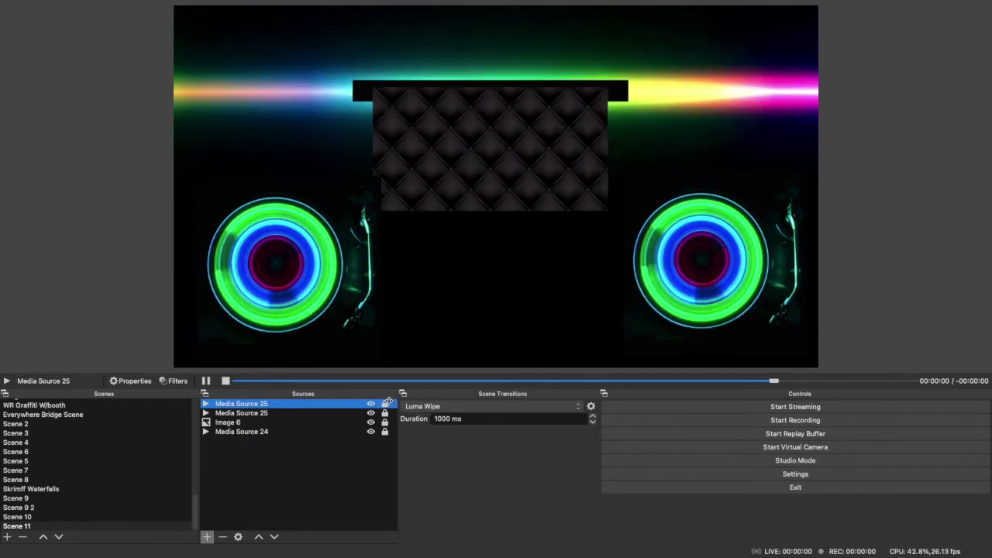
Step: Test both turntable copies' visibility, then hide both Media Source 25 copies
left_click(371, 405)
left_click(372, 404)
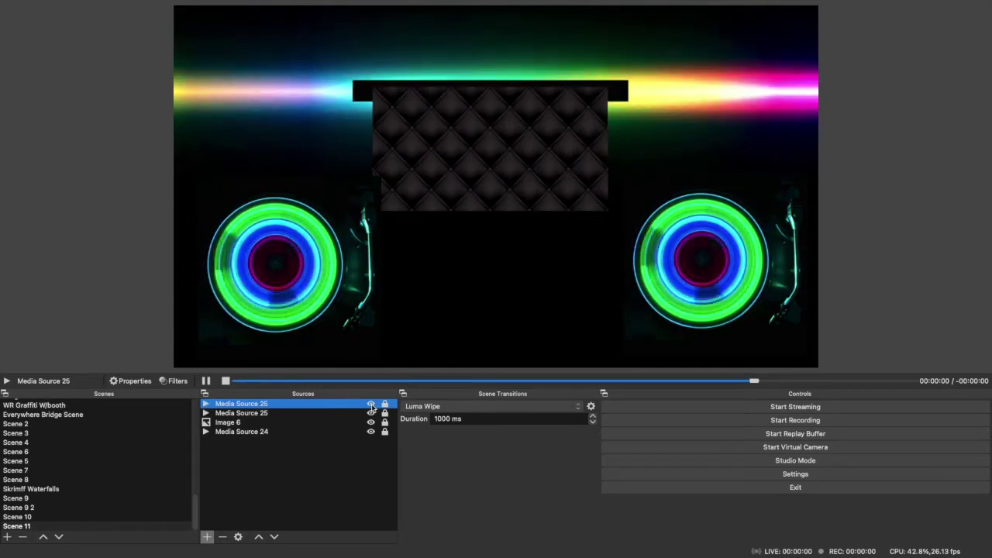
left_click(370, 415)
left_click(371, 414)
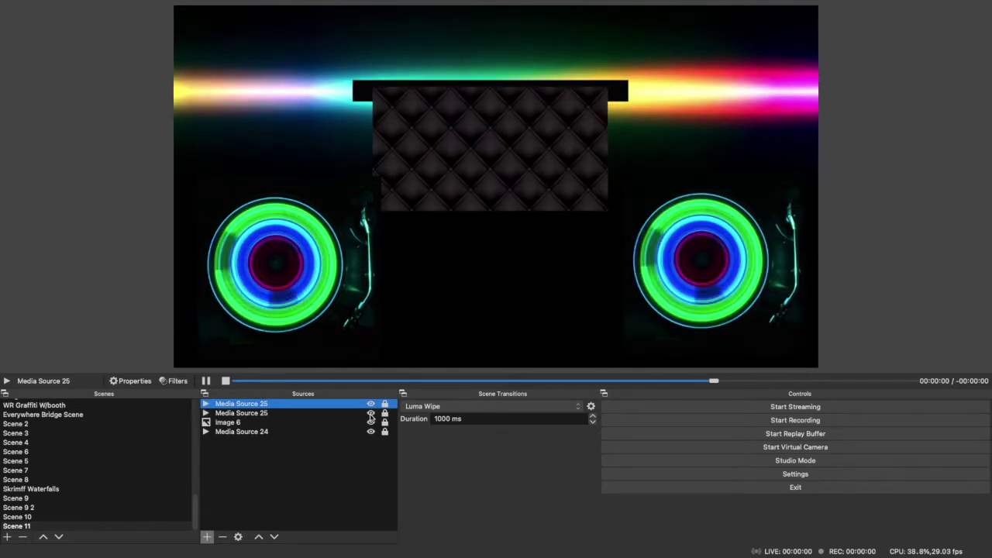
left_click(371, 414)
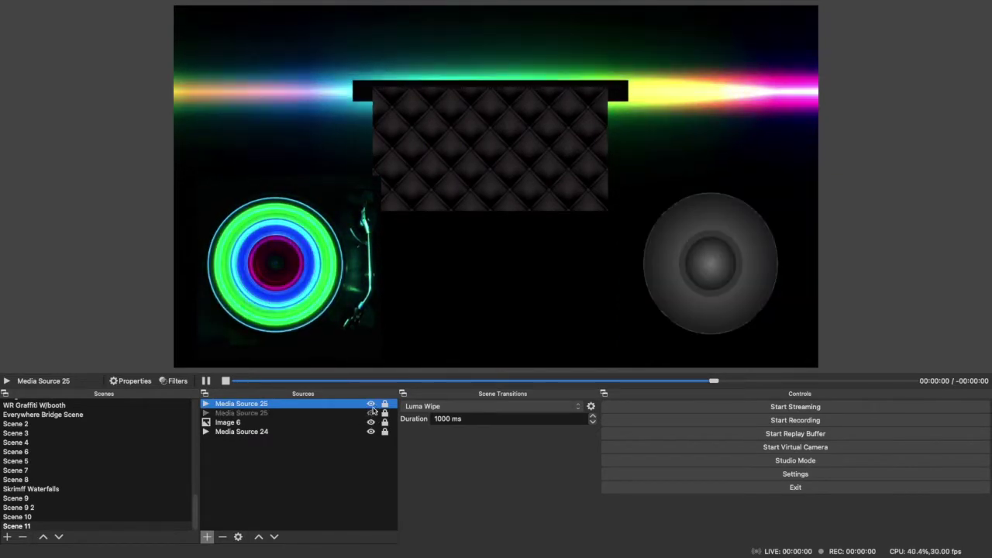
left_click(371, 405)
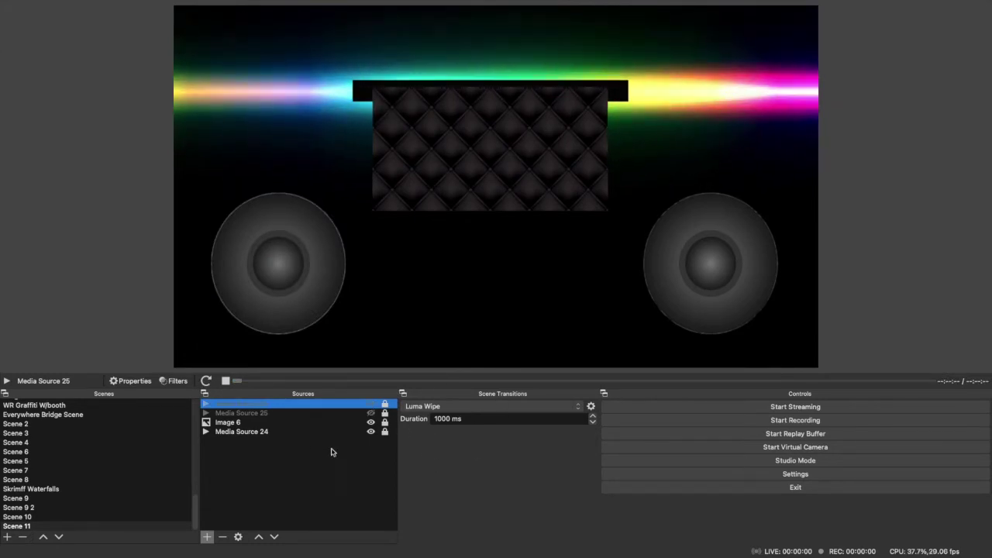
Step: Add Media Source 26 playing BB_Layer 4 (EQ Behind DJ).gif
left_click(208, 538)
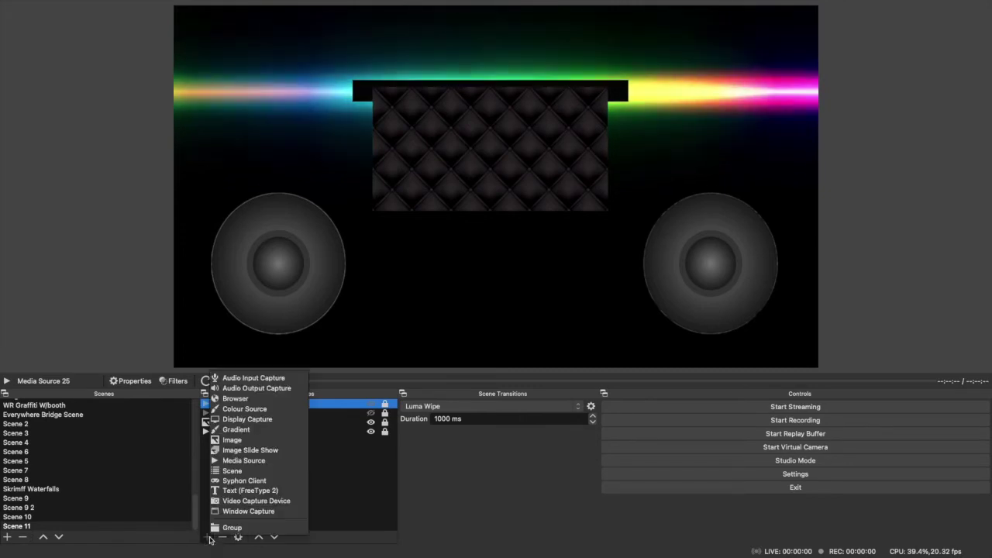
left_click(242, 461)
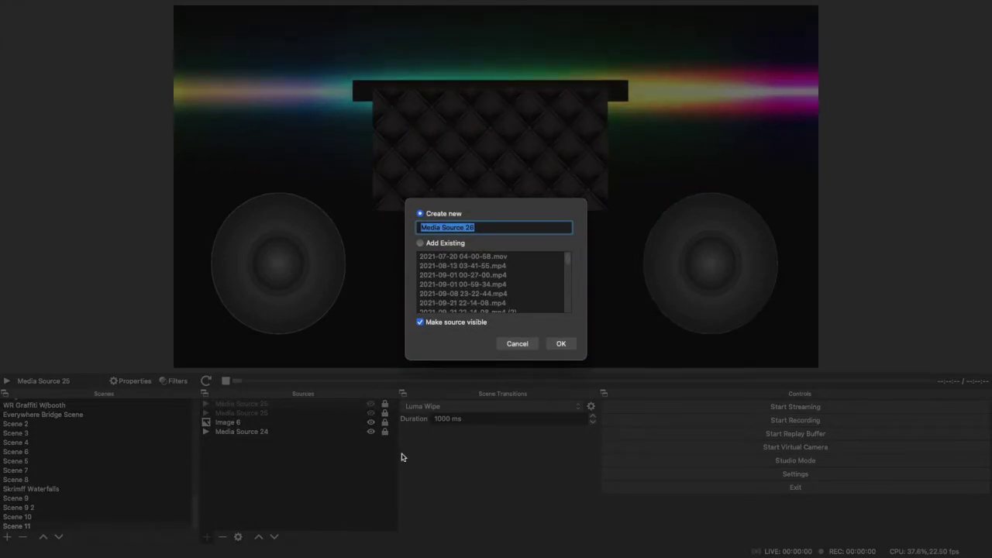
left_click(562, 343)
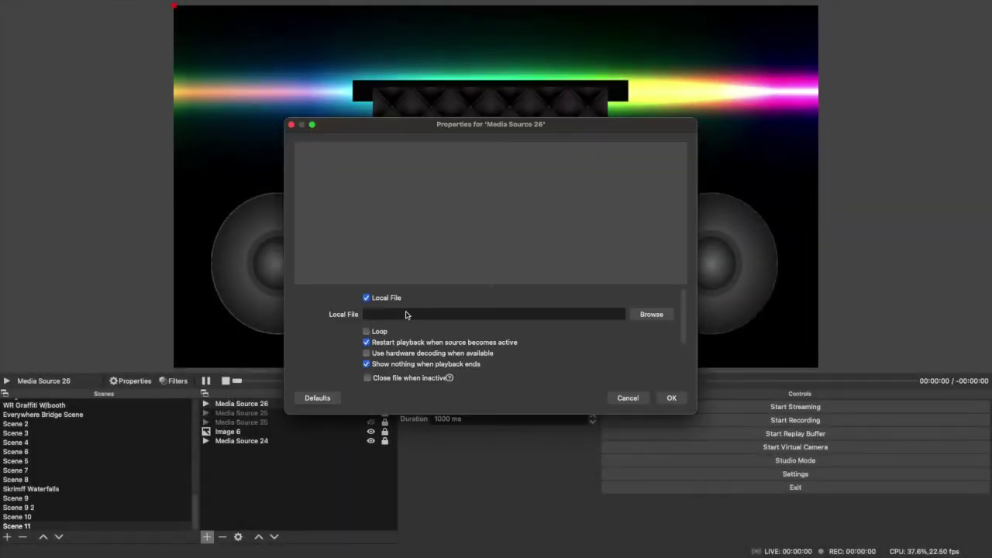
left_click(646, 315)
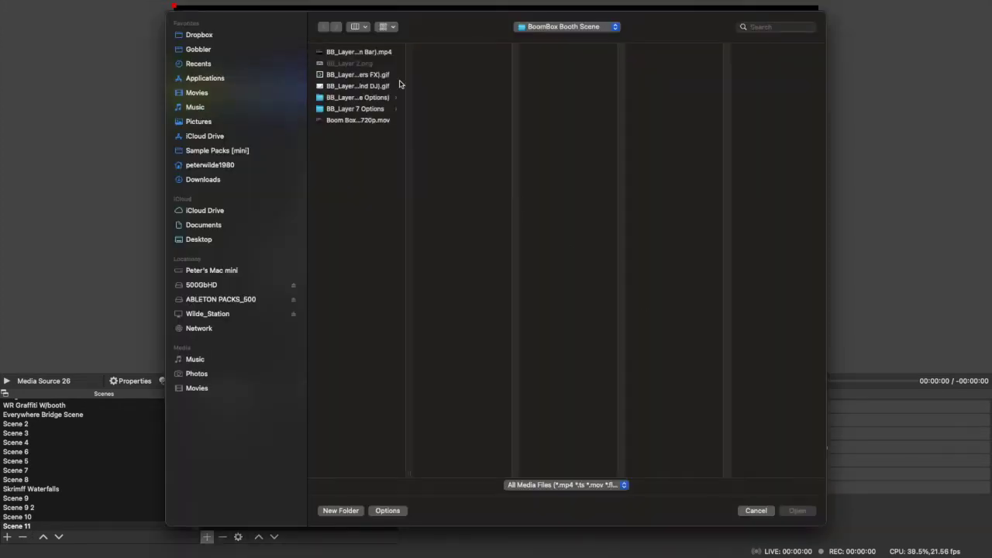
left_click_drag(410, 473, 459, 472)
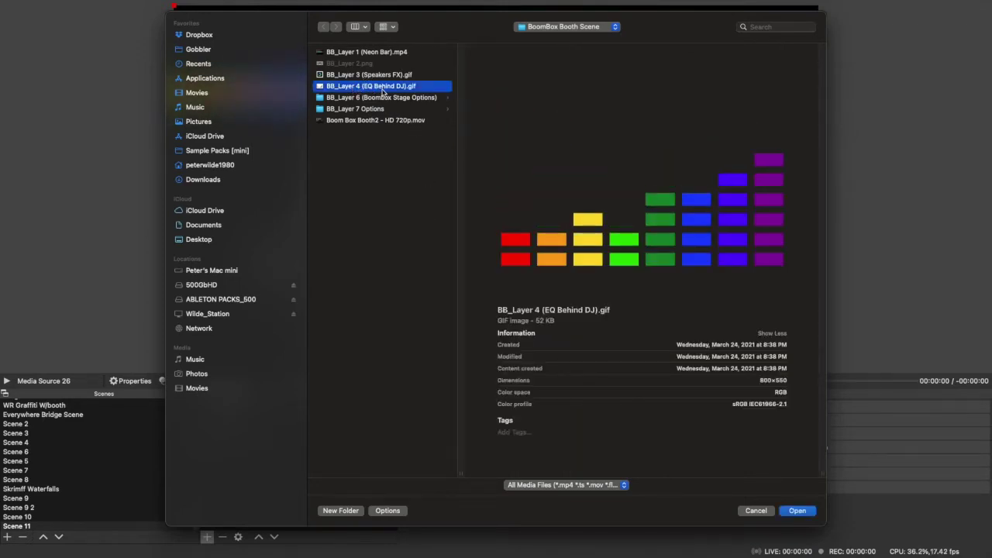
key("Return")
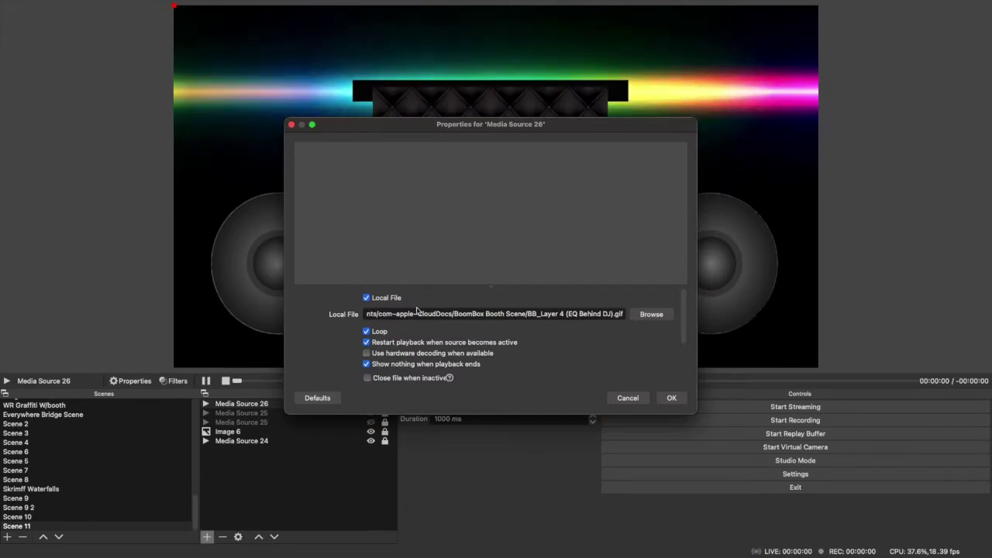
left_click(672, 398)
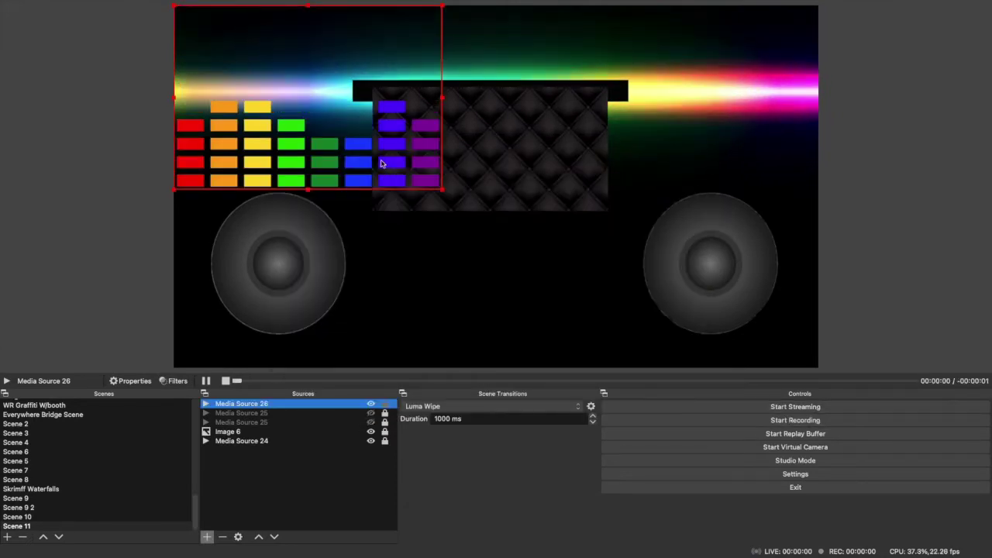
Step: Drag and shrink the EQ GIF toward the boombox's centre panel
left_click_drag(381, 164, 564, 184)
left_click_drag(627, 29, 592, 52)
left_click_drag(498, 120, 511, 122)
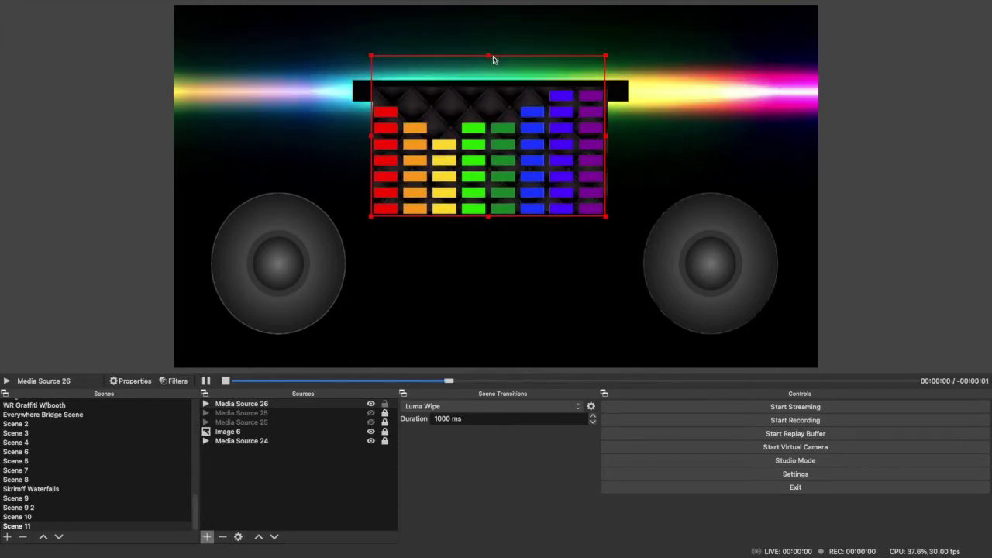
left_click_drag(494, 60, 486, 89)
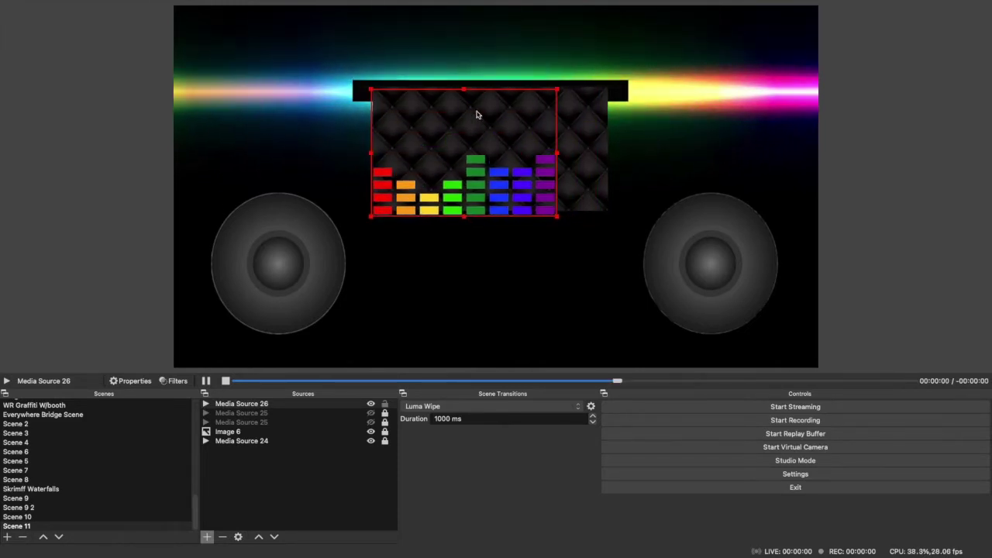
left_click_drag(491, 138, 510, 140)
Step: Stretch the EQ GIF to screen, resize it into the centre panel, and lock Media Source 26
right_click(492, 143)
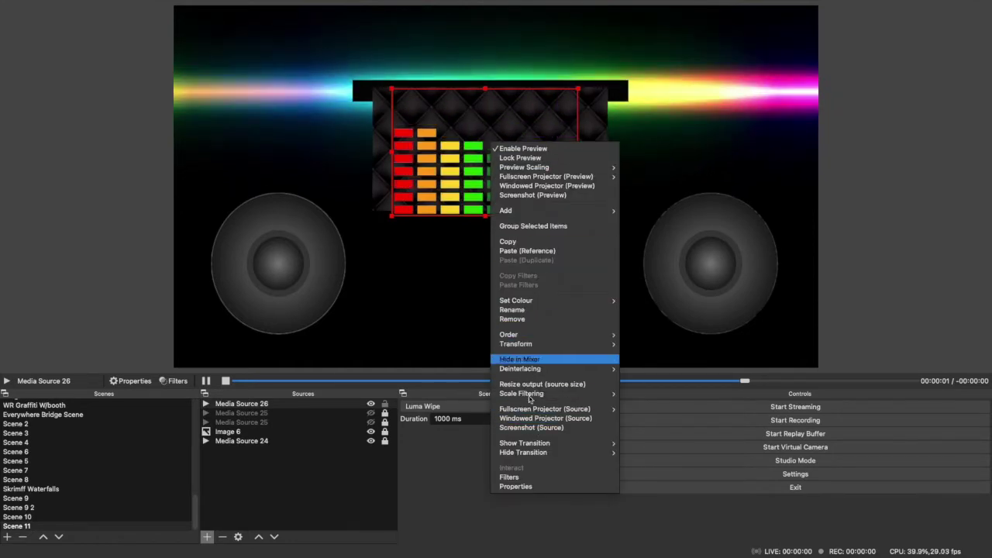
mouse_move(530, 452)
mouse_move(530, 347)
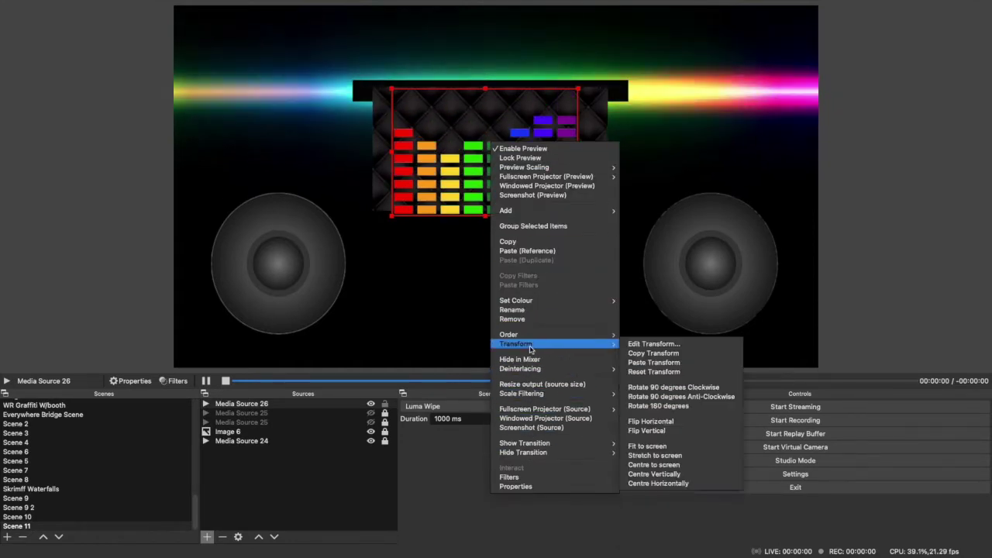
left_click(659, 456)
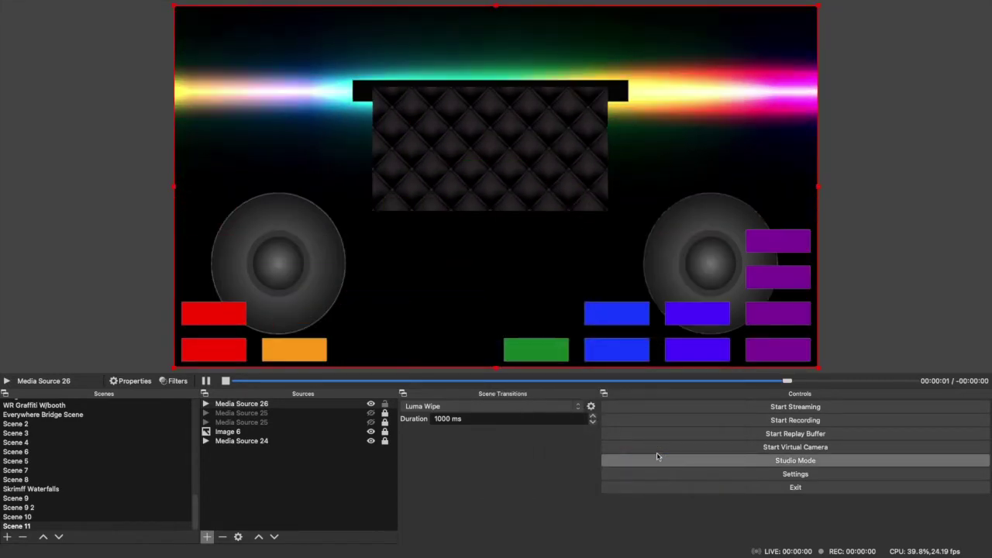
left_click_drag(819, 366, 607, 209)
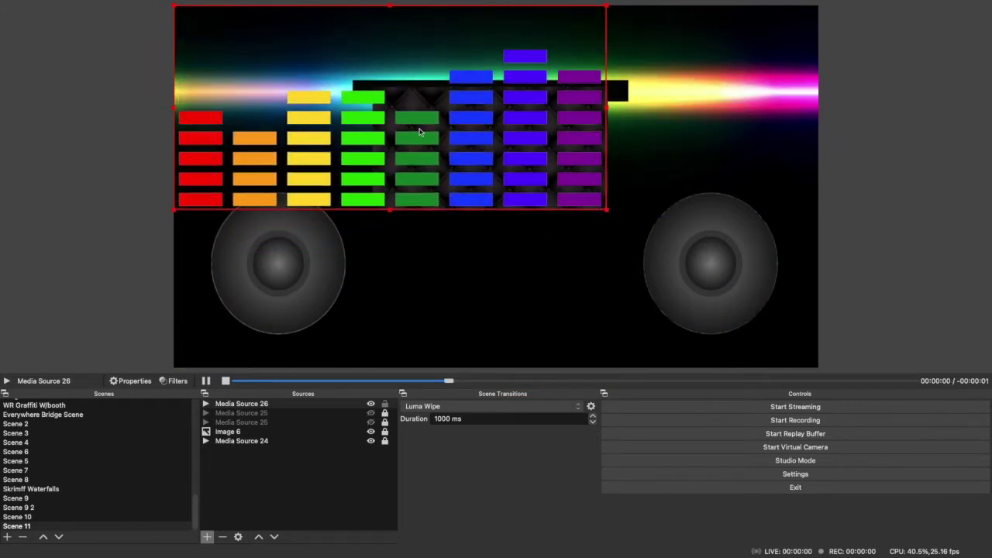
left_click_drag(175, 4, 373, 87)
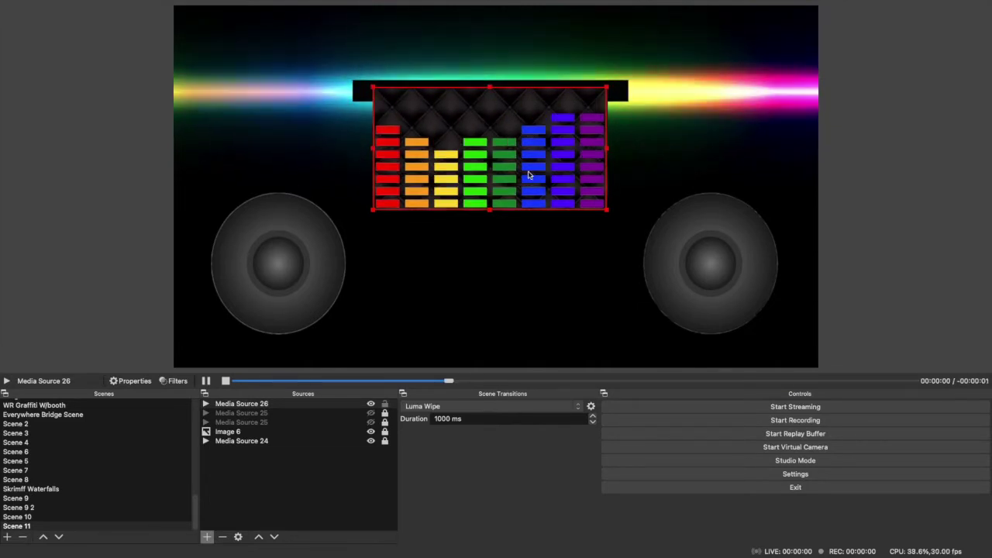
left_click(385, 404)
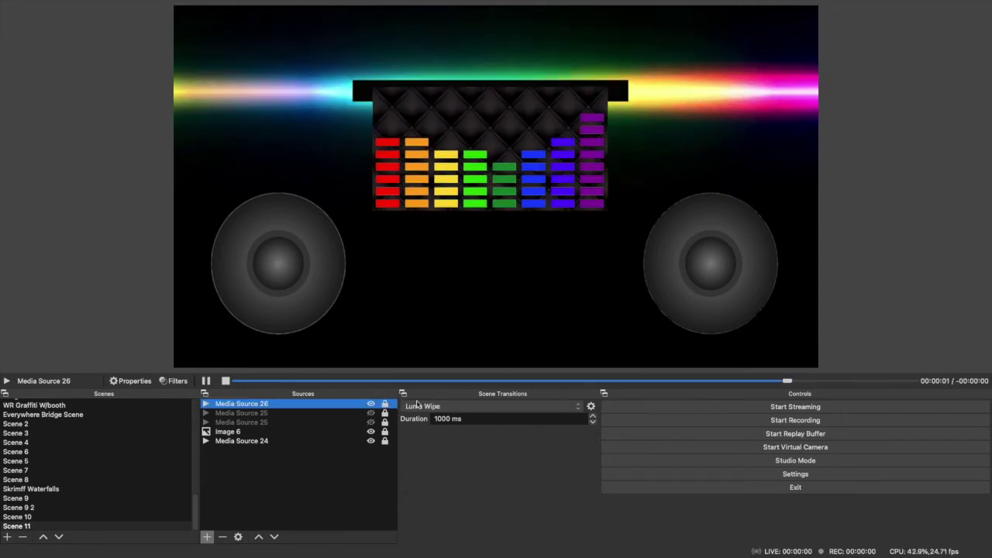
left_click(207, 538)
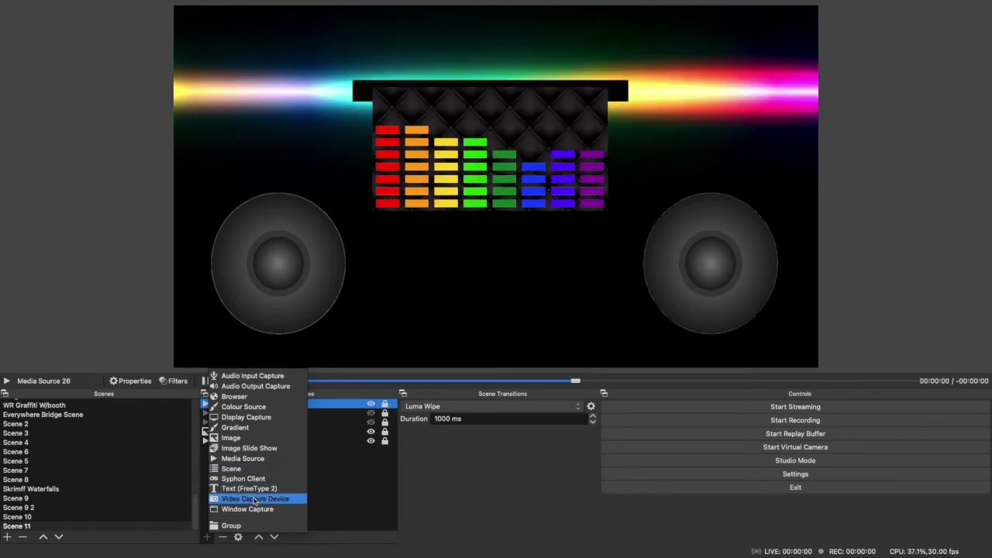
Step: Add Video Capture Device 6 using the Logitech StreamCam and nudge it slightly right and down
left_click(255, 500)
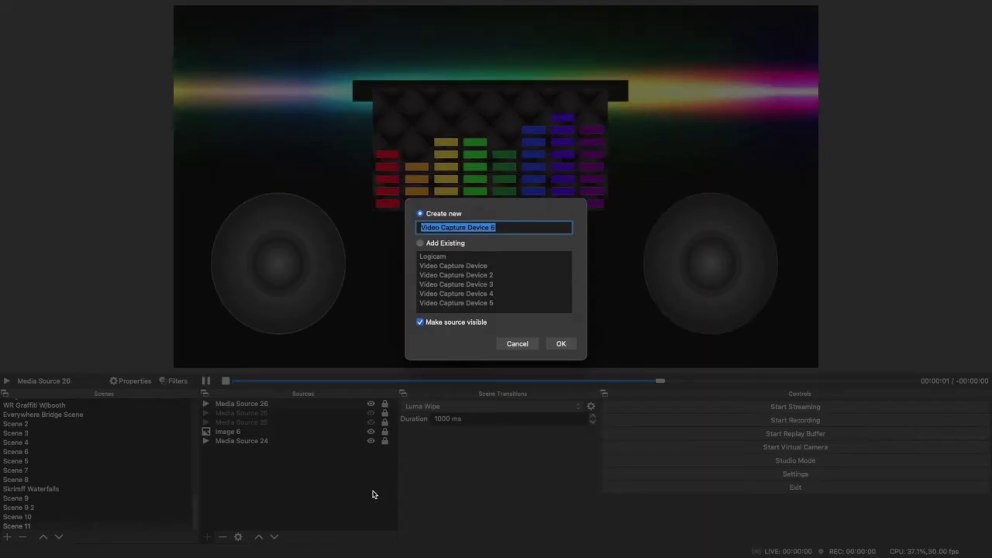
left_click(570, 344)
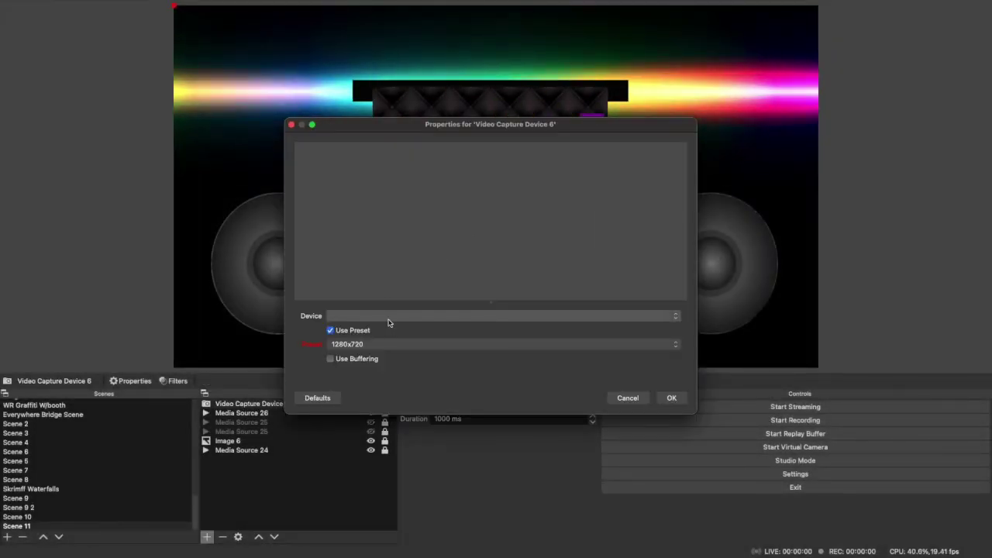
left_click(388, 318)
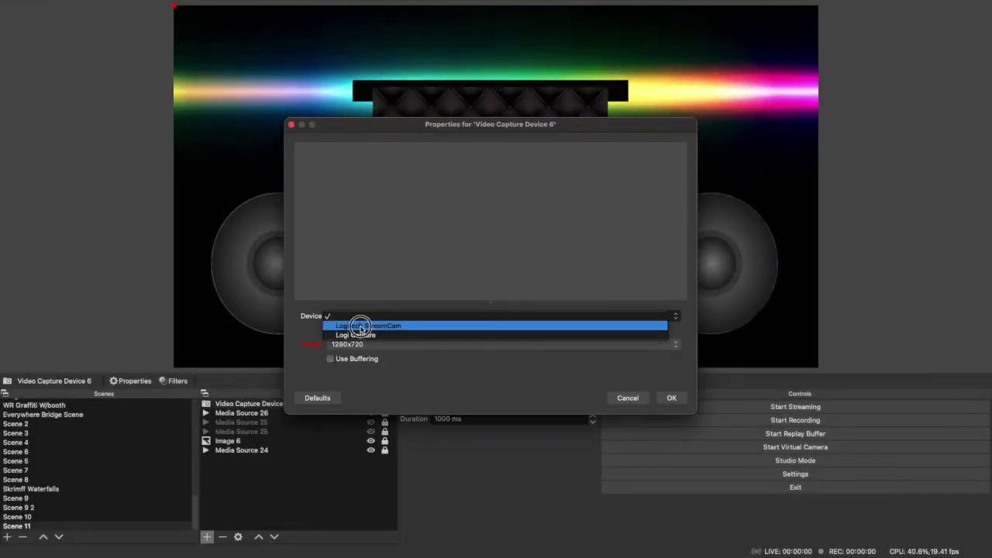
left_click(361, 326)
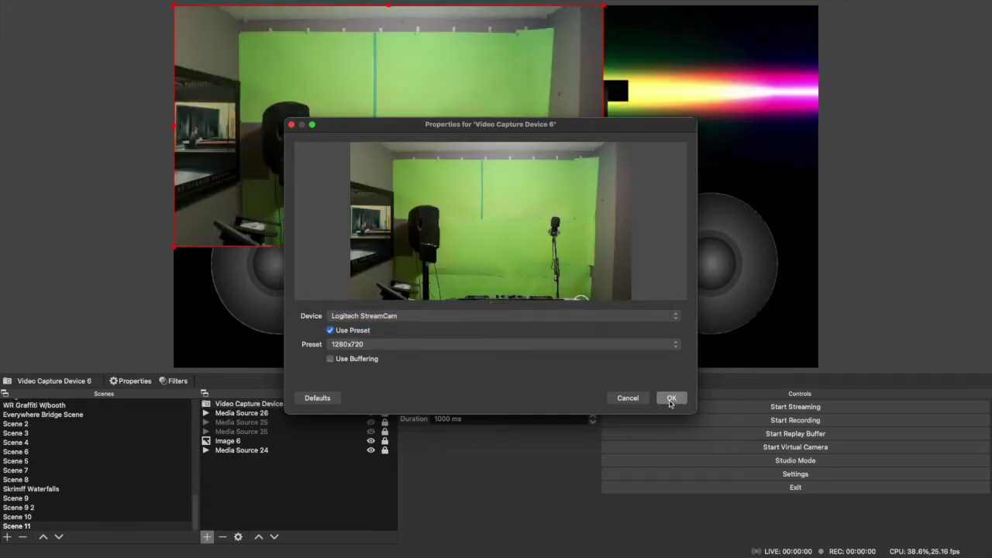
left_click(672, 399)
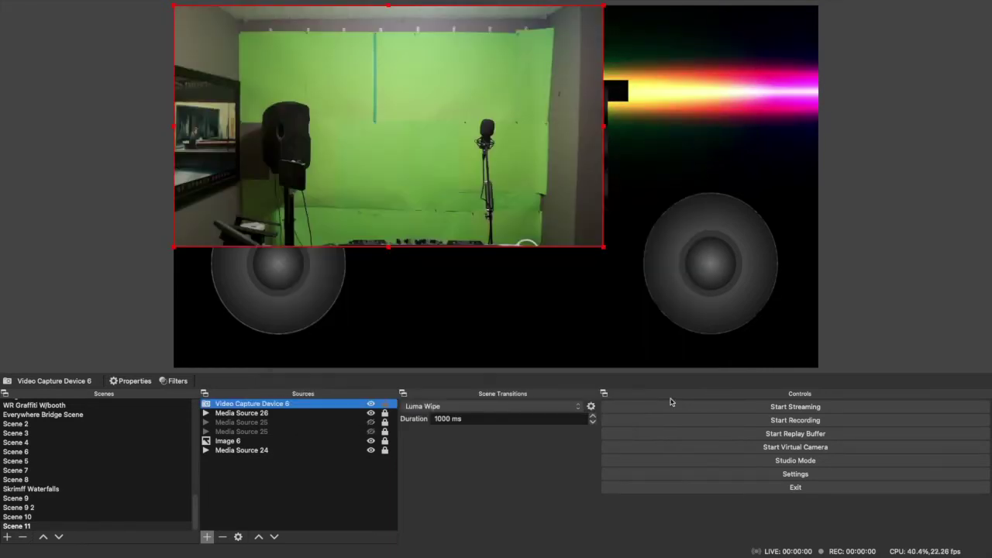
left_click_drag(421, 119, 470, 135)
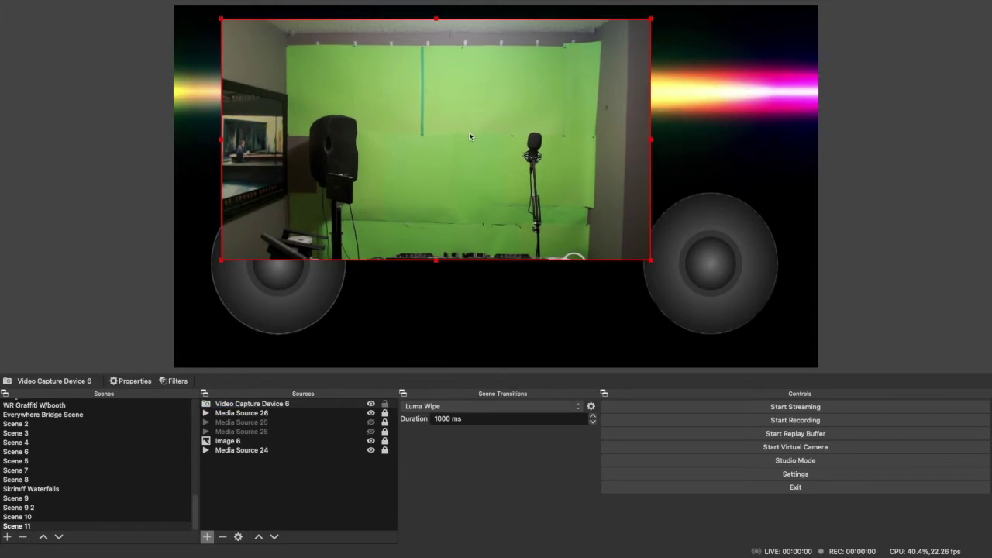
left_click(177, 381)
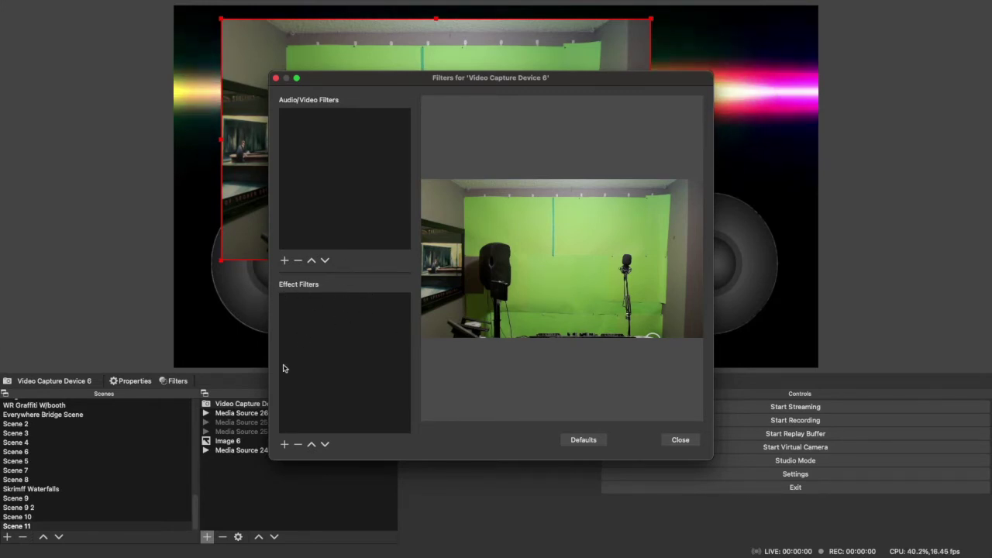
Step: Add a Chroma Key filter to the webcam, Similarity 407 and Smoothness raised to 103
left_click(284, 445)
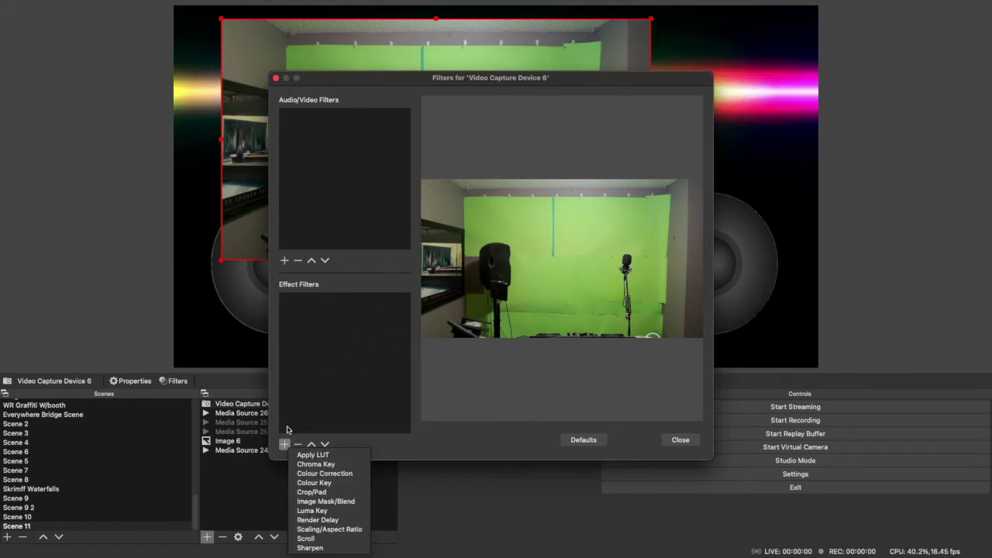
left_click(324, 465)
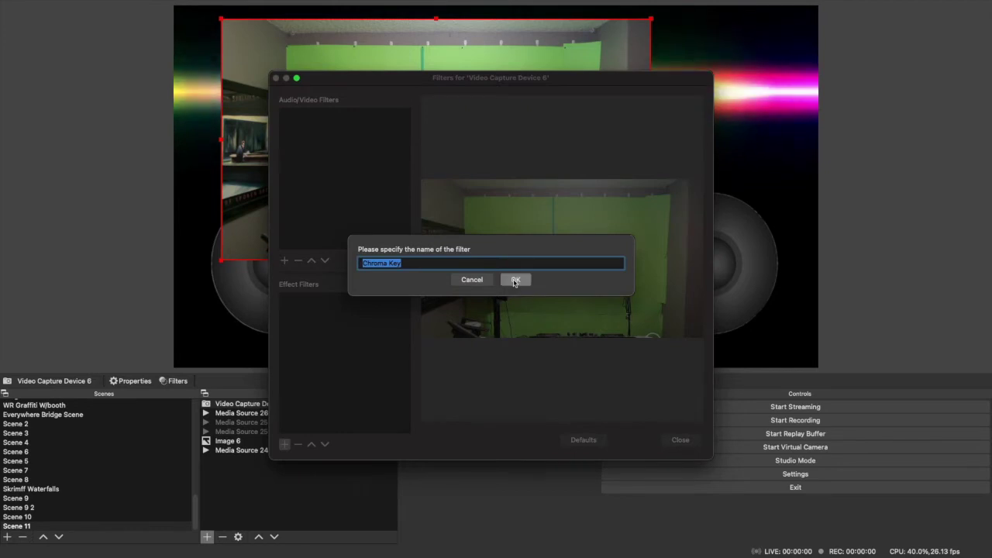
left_click(515, 281)
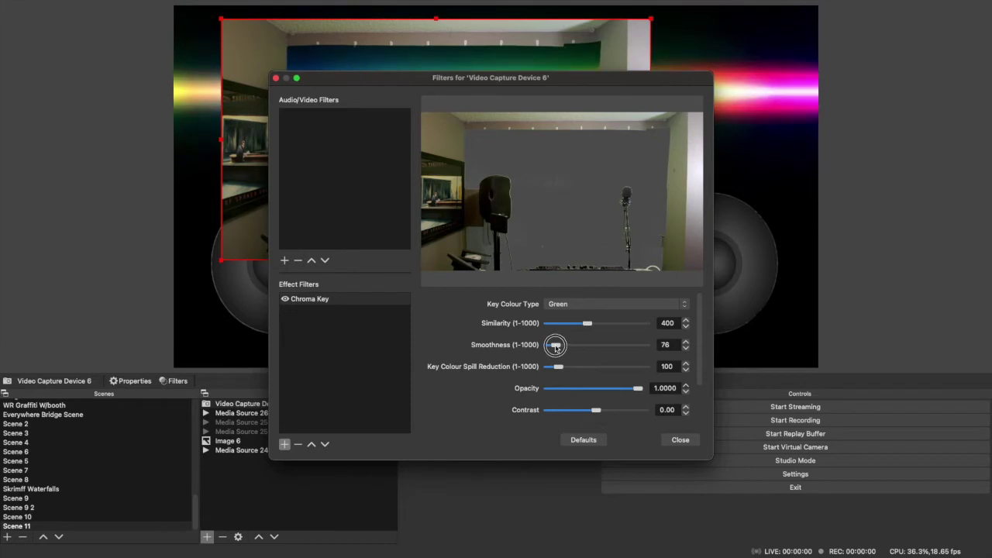
left_click_drag(557, 347, 588, 324)
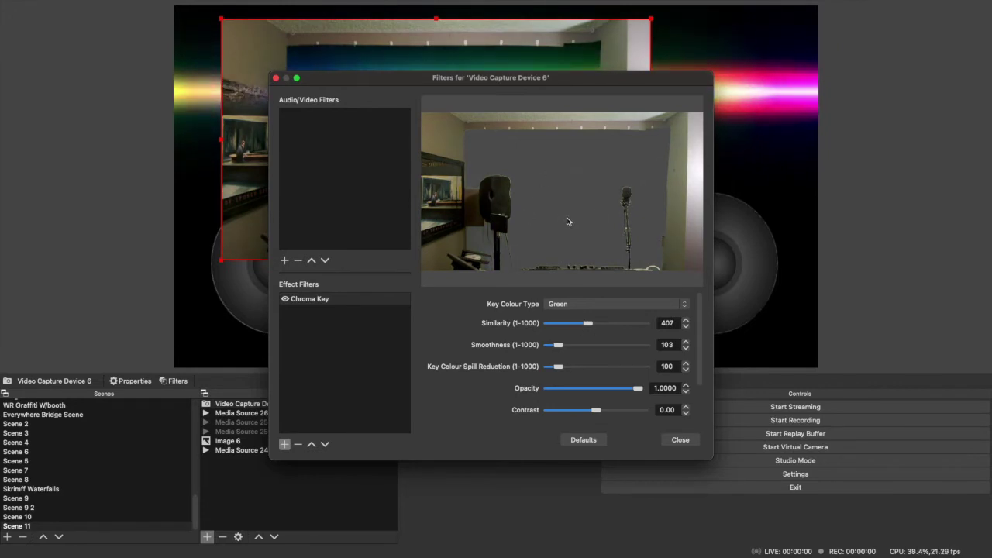
left_click(682, 441)
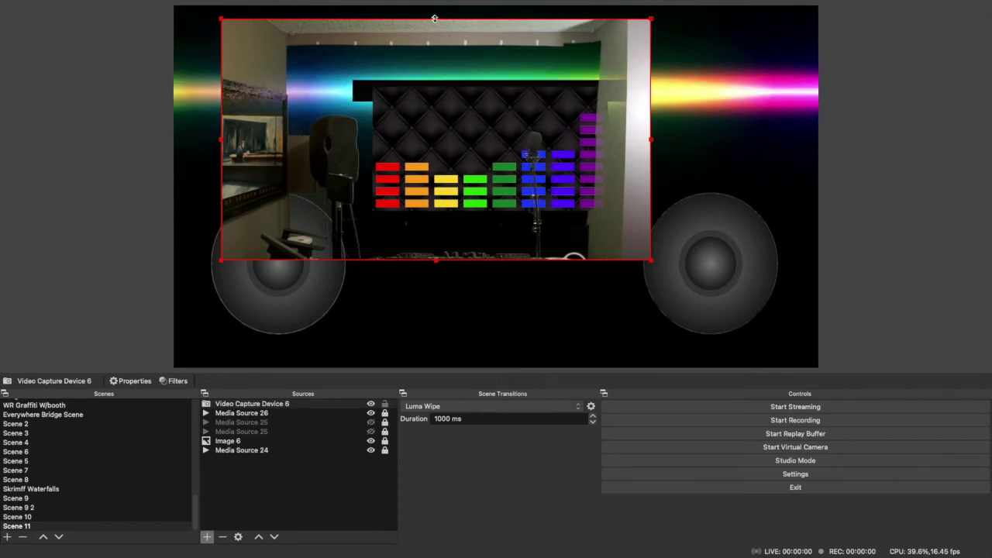
Step: Crop the webcam feed's top, left and right edges into a narrow strip
left_click_drag(435, 18, 435, 43)
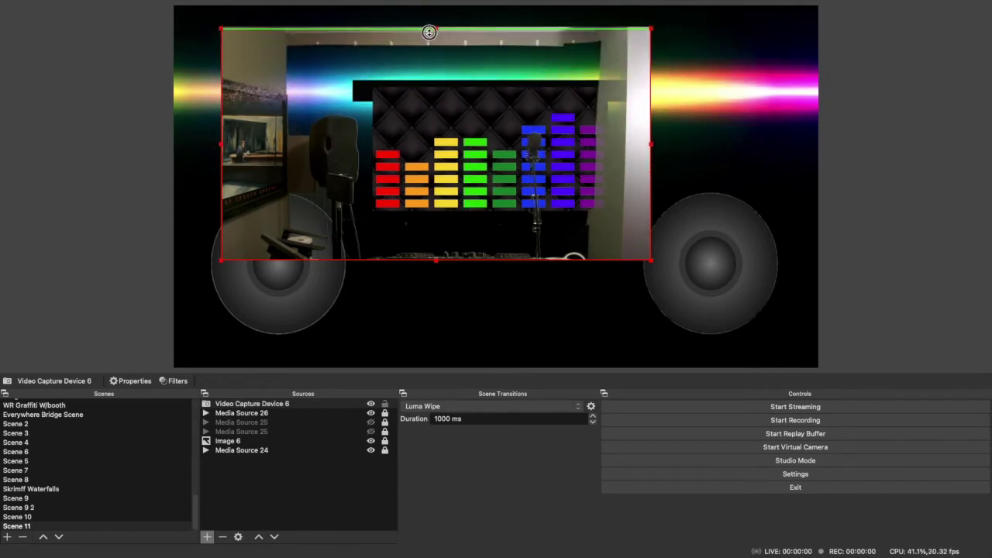
left_click_drag(429, 24, 426, 49)
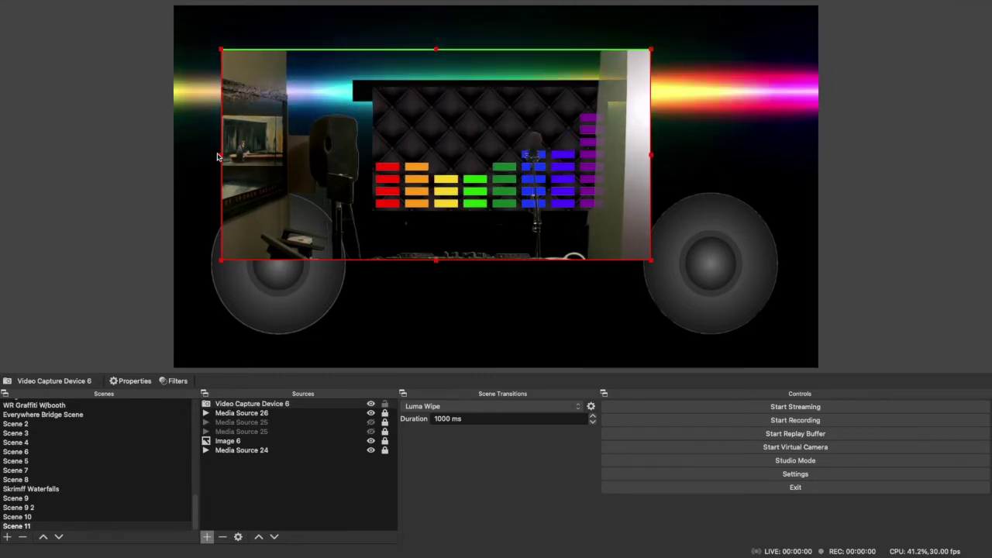
left_click_drag(220, 154, 358, 166)
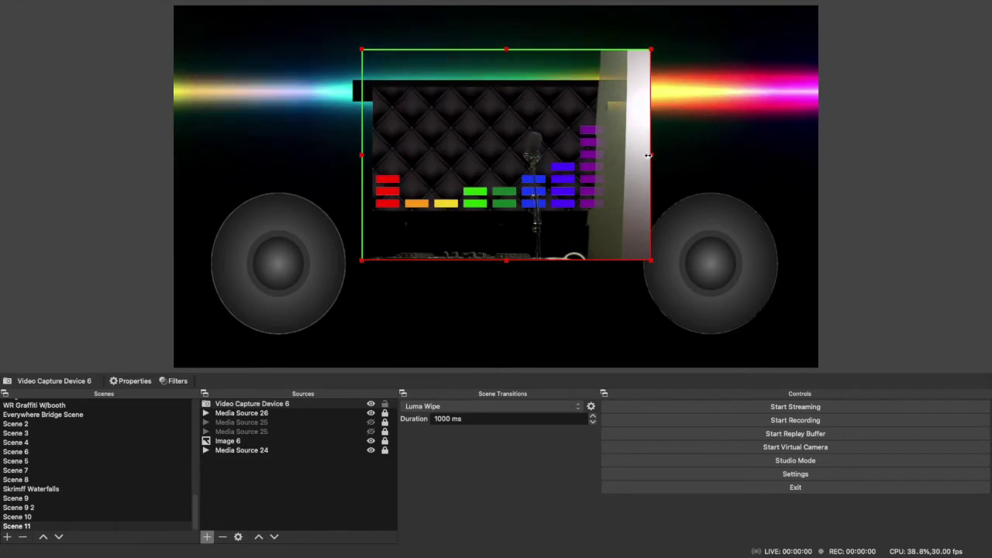
left_click_drag(645, 156, 620, 158)
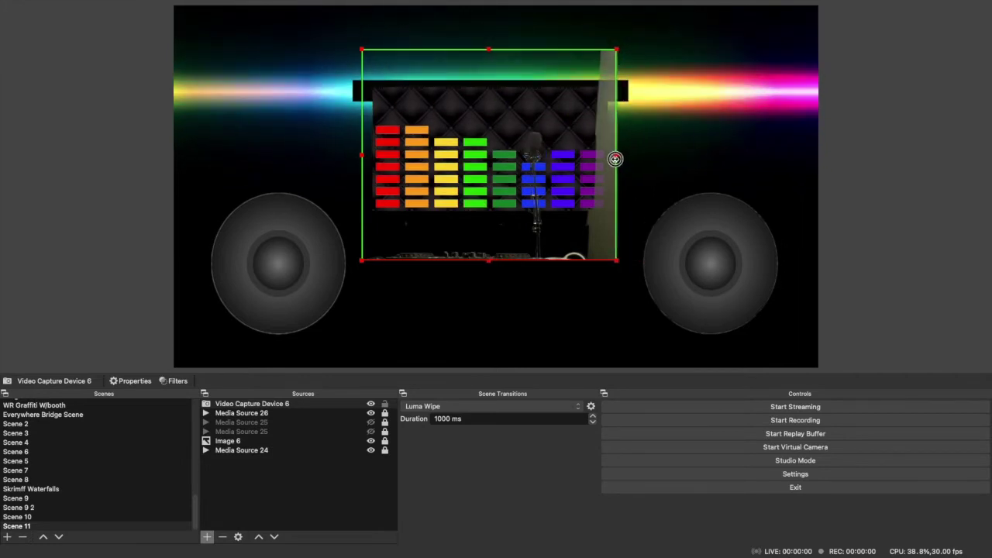
left_click_drag(608, 160, 589, 161)
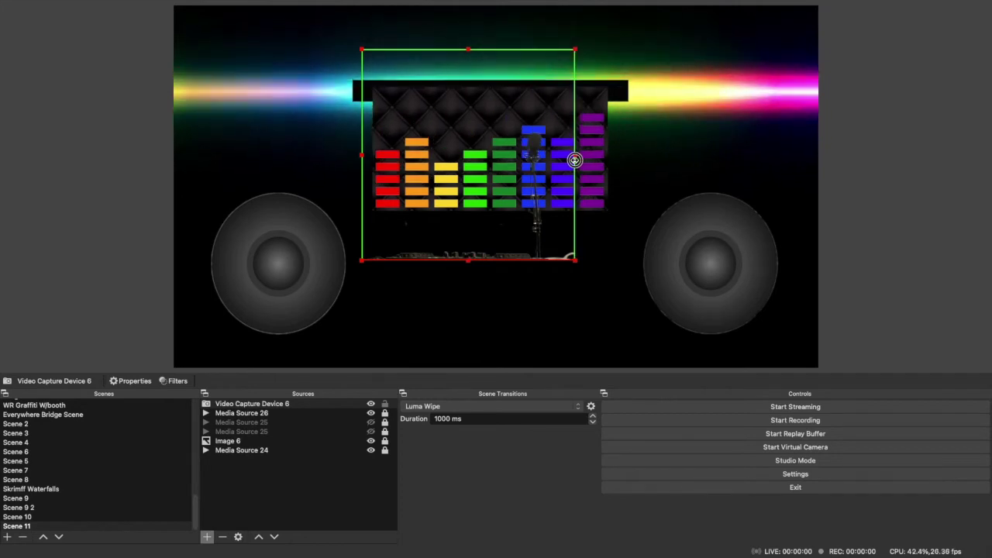
left_click_drag(574, 160, 555, 162)
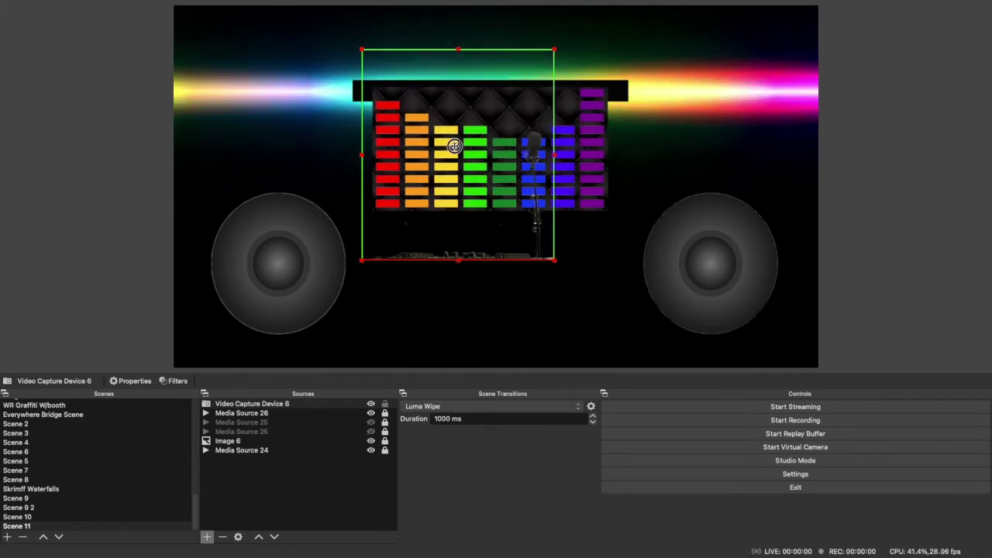
Step: Move the cropped webcam onto the equalizer panel and lock the source
left_click_drag(455, 145, 486, 96)
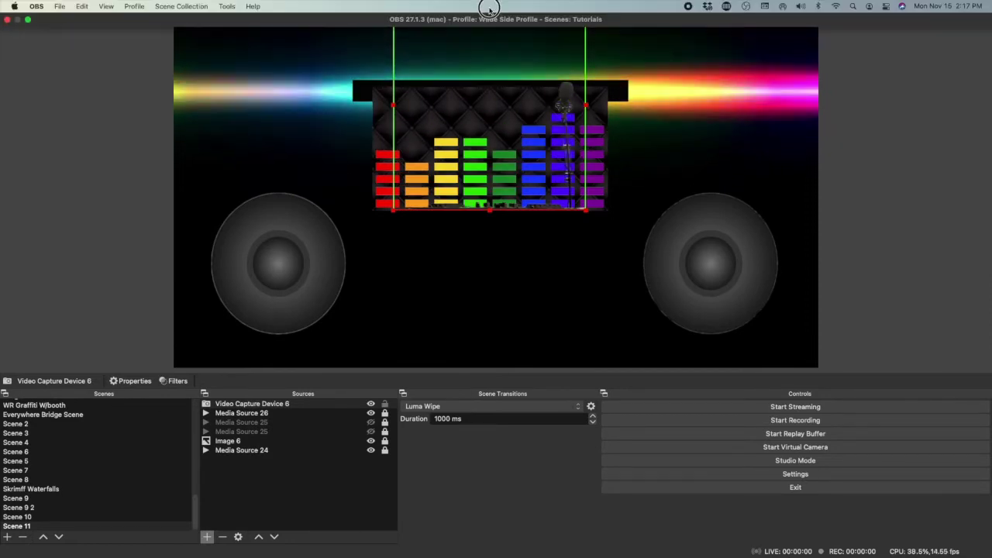
mouse_move(489, 104)
left_mouse_down()
mouse_move(494, 69)
mouse_move(496, 107)
mouse_move(489, 85)
mouse_move(481, 107)
left_mouse_up()
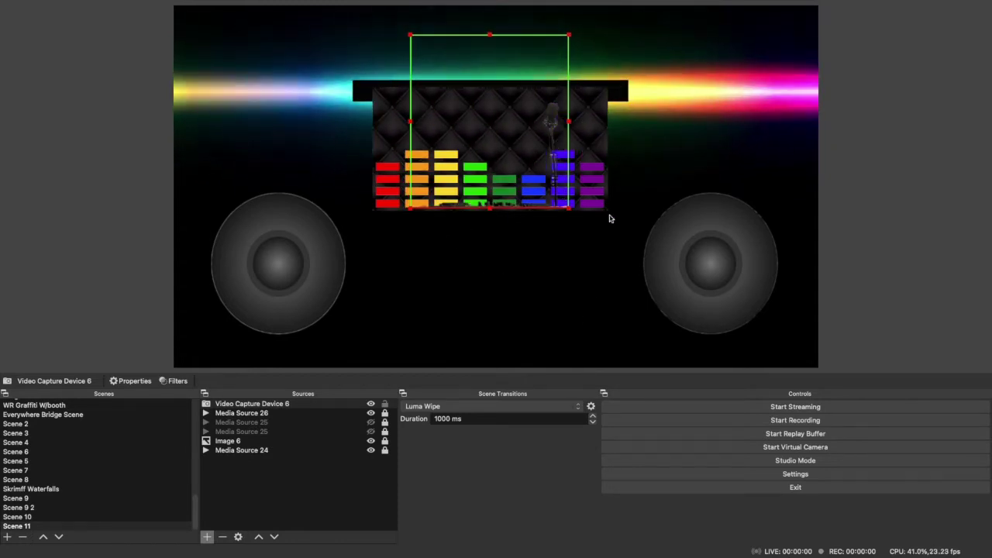
left_click(384, 405)
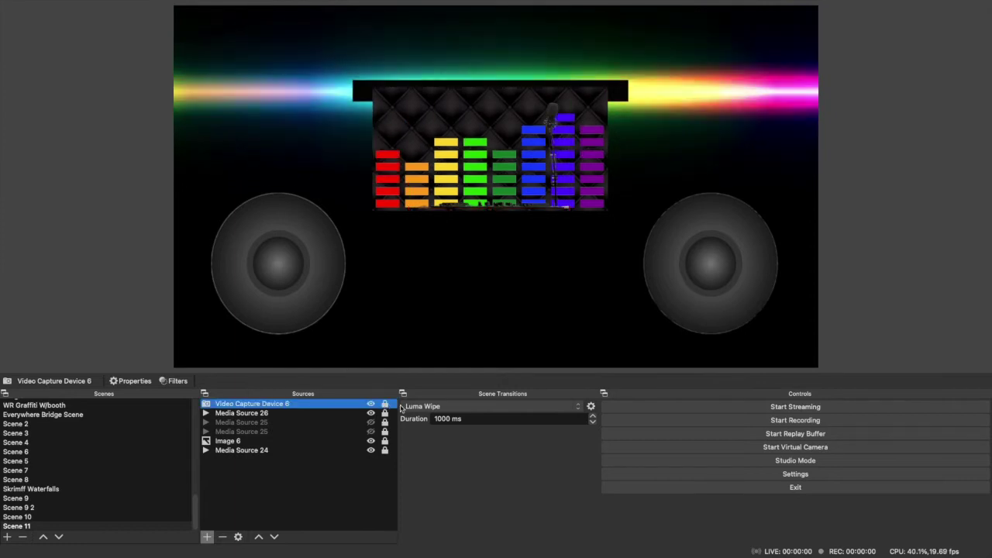
Step: Add Image 7 from BB_Layer 6 (Grey).png and stretch it to fill the canvas
left_click(207, 537)
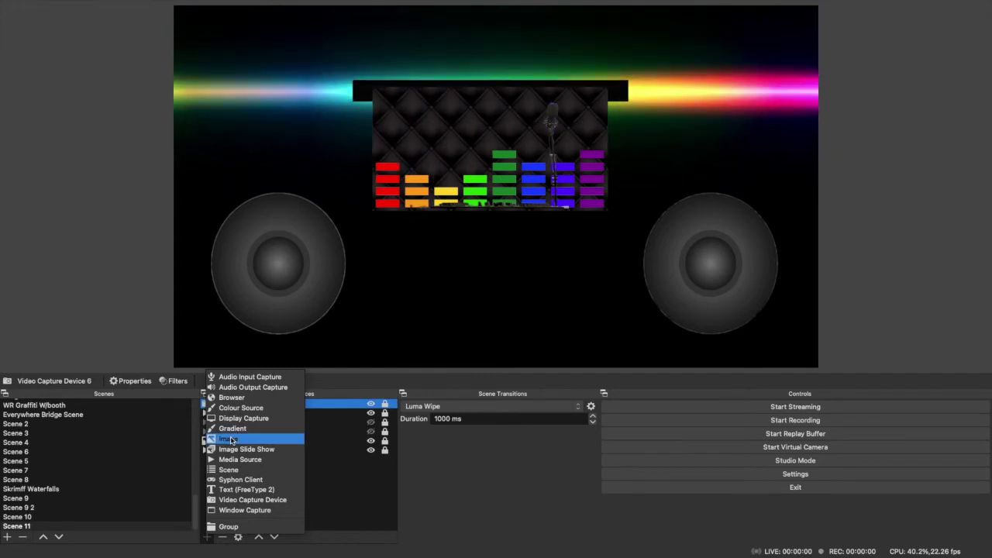
left_click(228, 440)
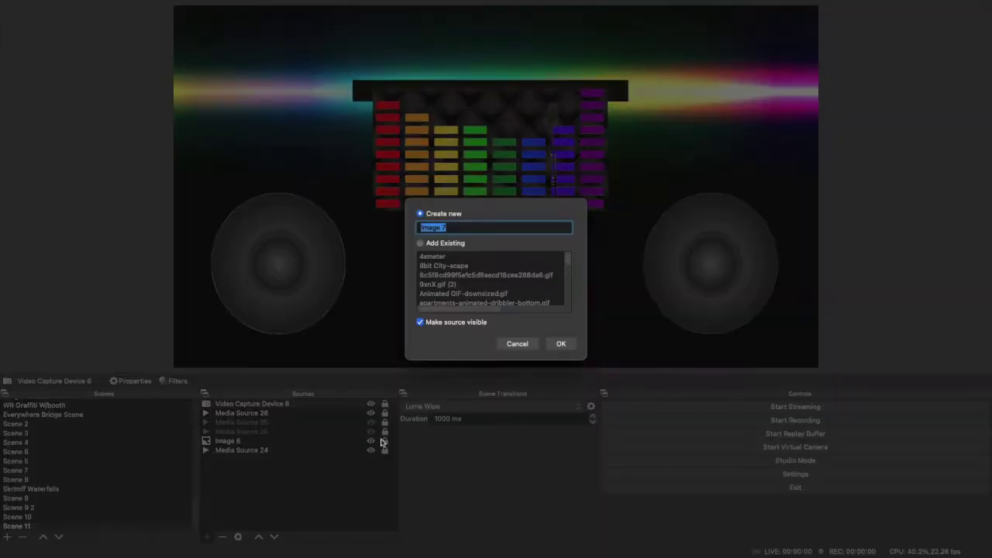
left_click(560, 345)
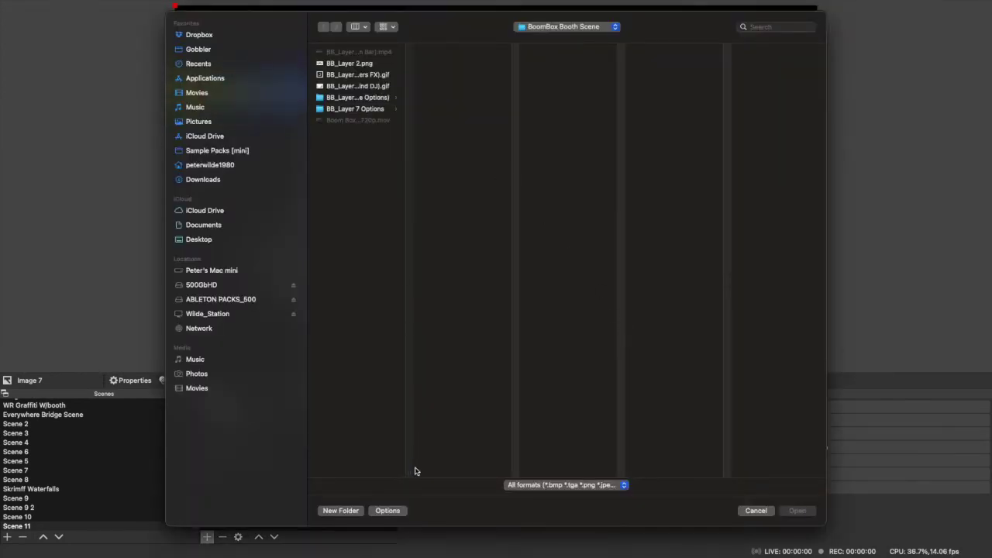
left_click_drag(411, 472, 500, 474)
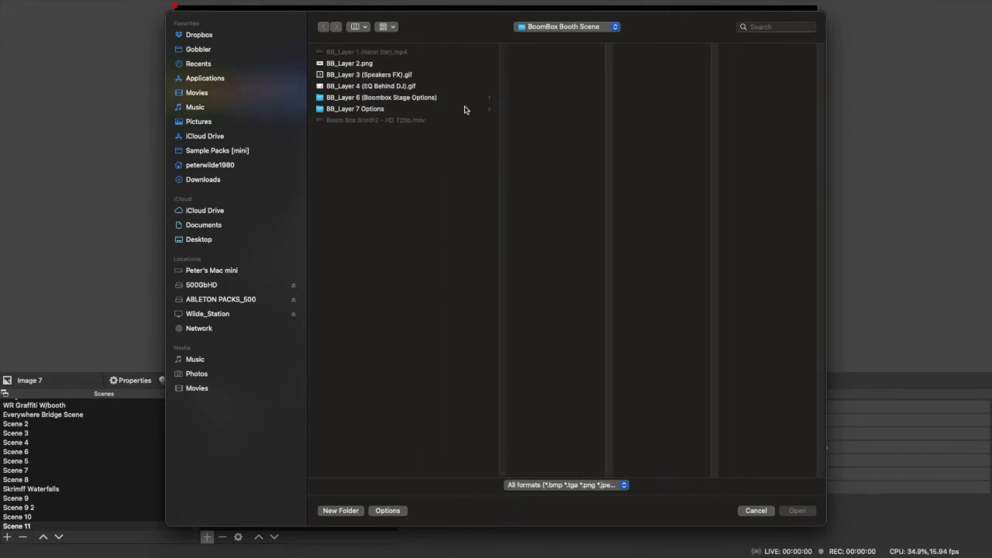
left_click(357, 98)
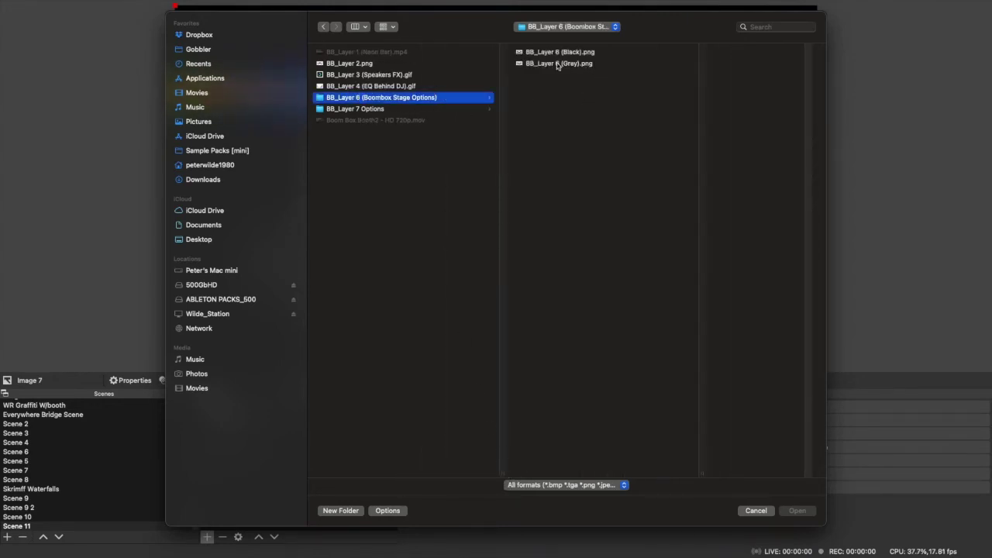
left_click(555, 63)
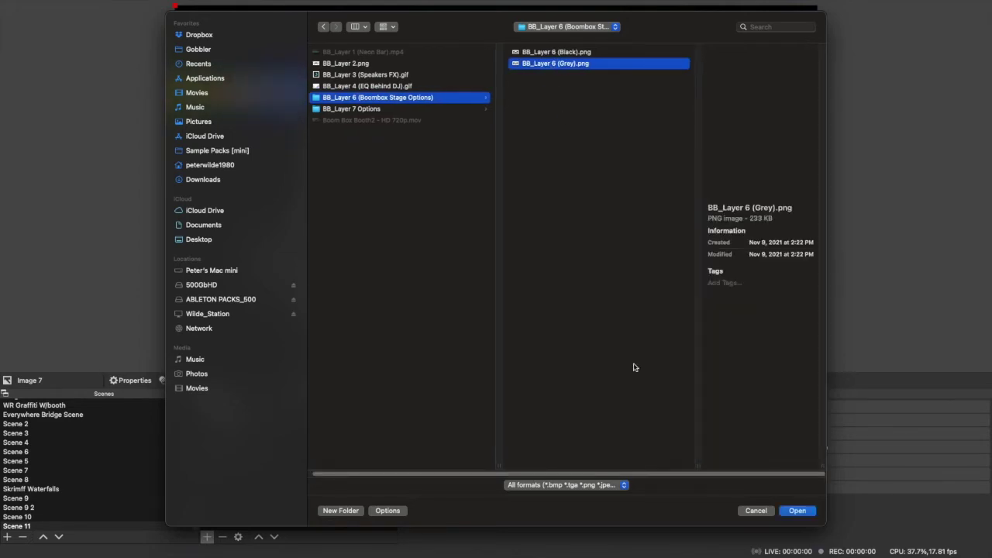
left_click(797, 510)
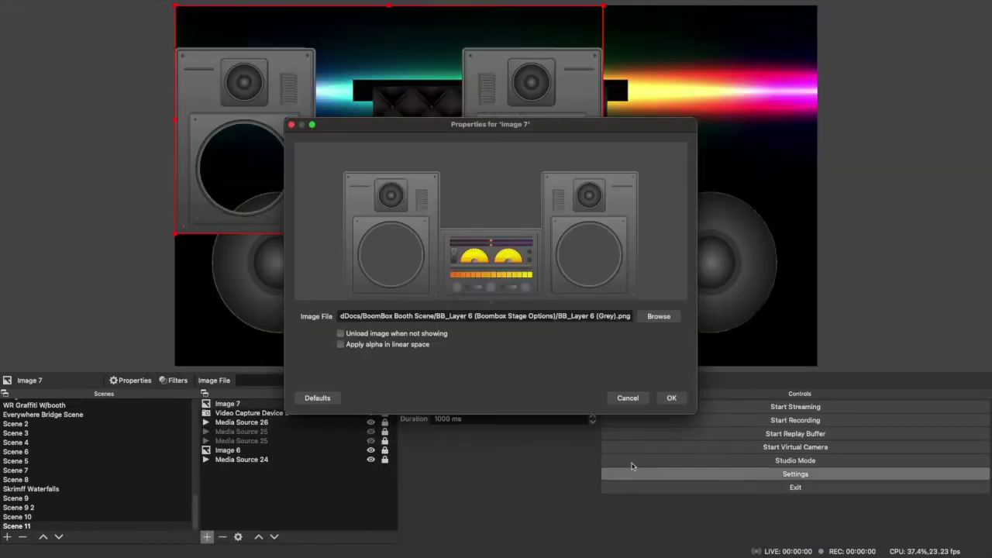
left_click(671, 398)
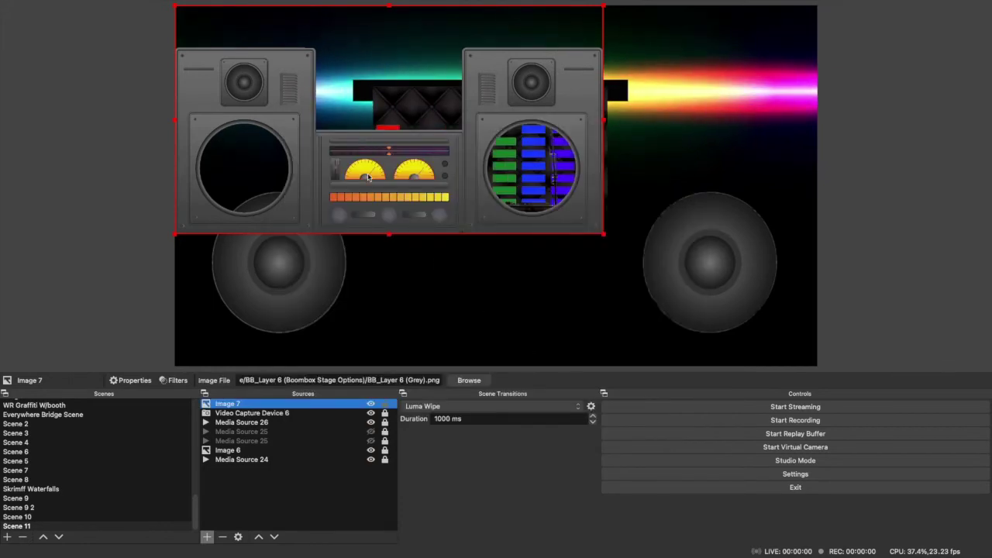
right_click(234, 405)
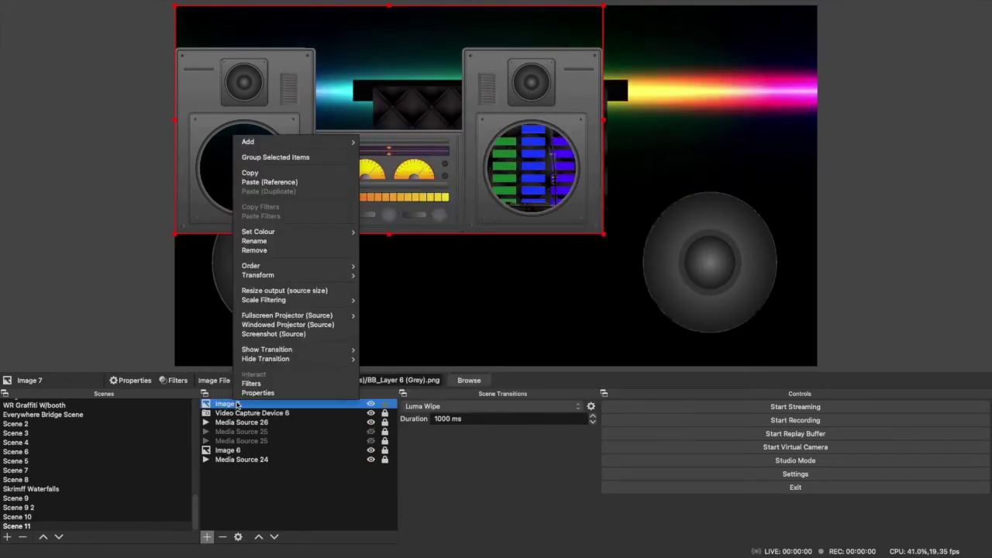
mouse_move(302, 276)
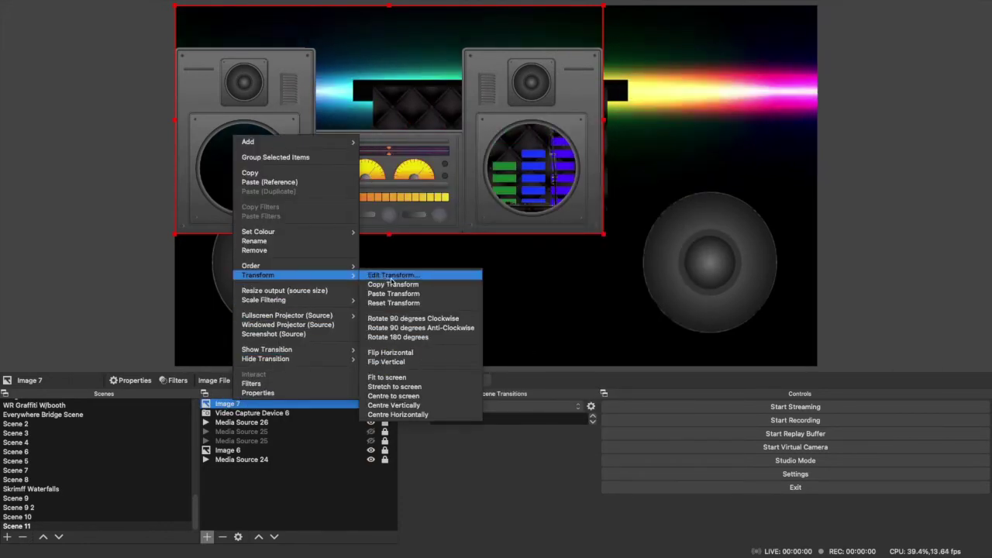
left_click(386, 387)
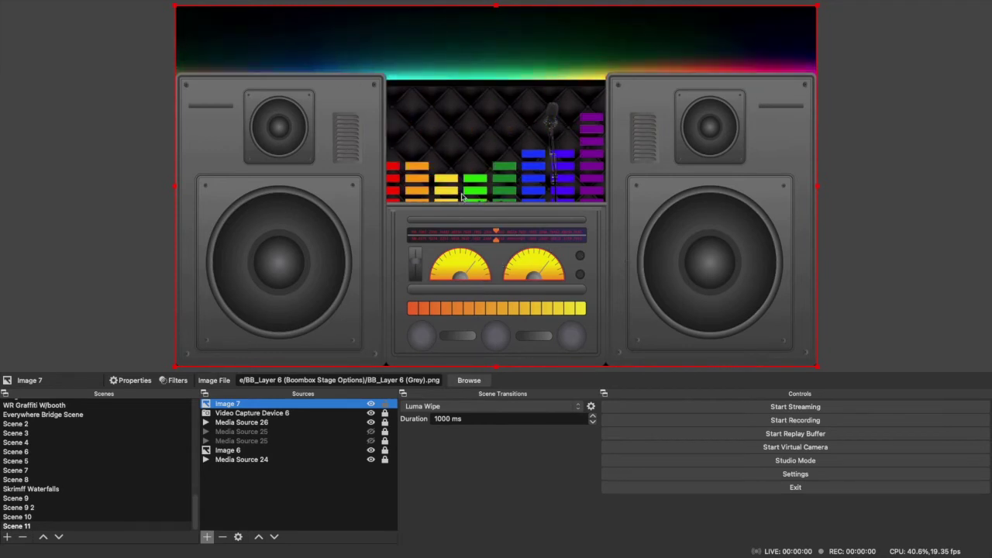
Step: Nudge the Video Capture Device 6 webcam slightly right and up
left_click(270, 415)
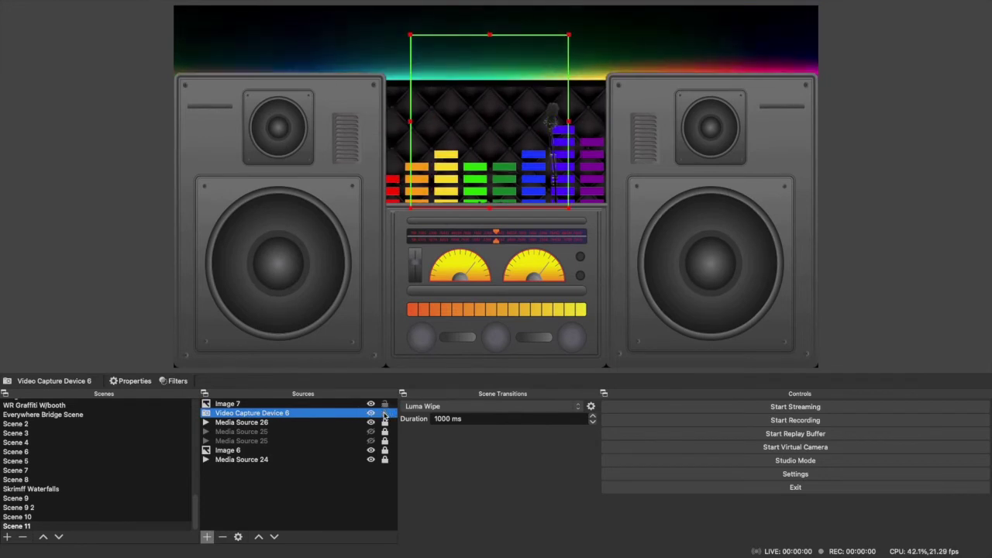
left_click_drag(485, 169, 491, 166)
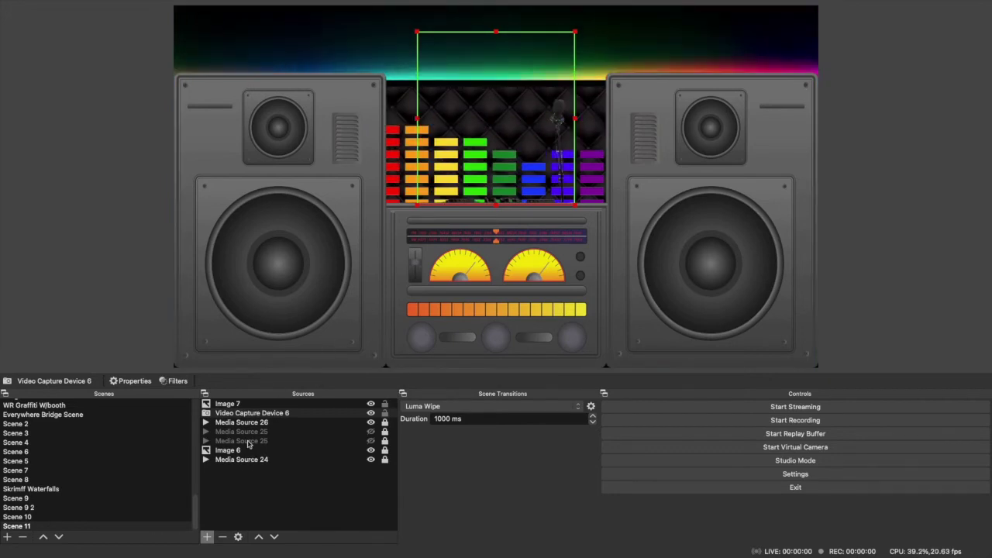
left_click(381, 416)
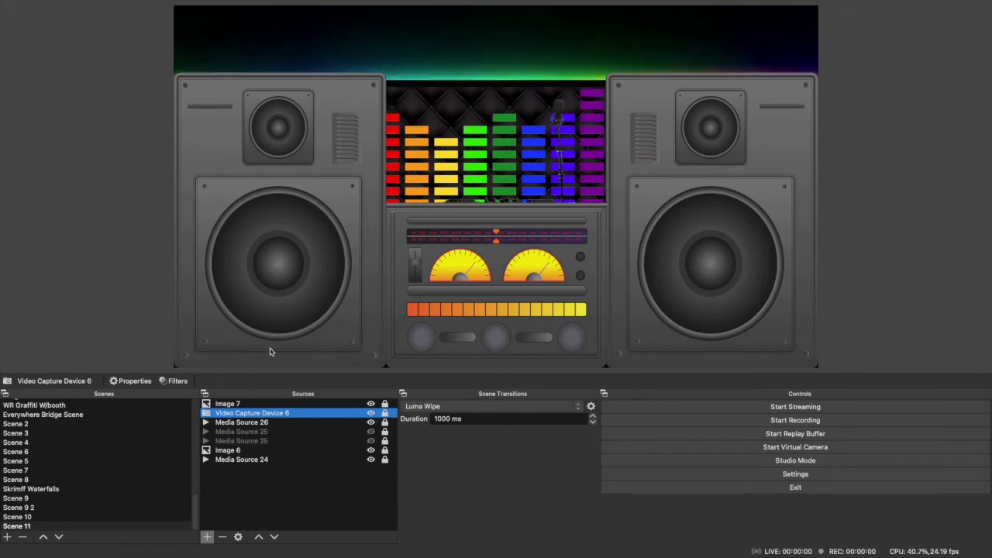
Step: Create Media Source 27 with Loop enabled
left_click(207, 537)
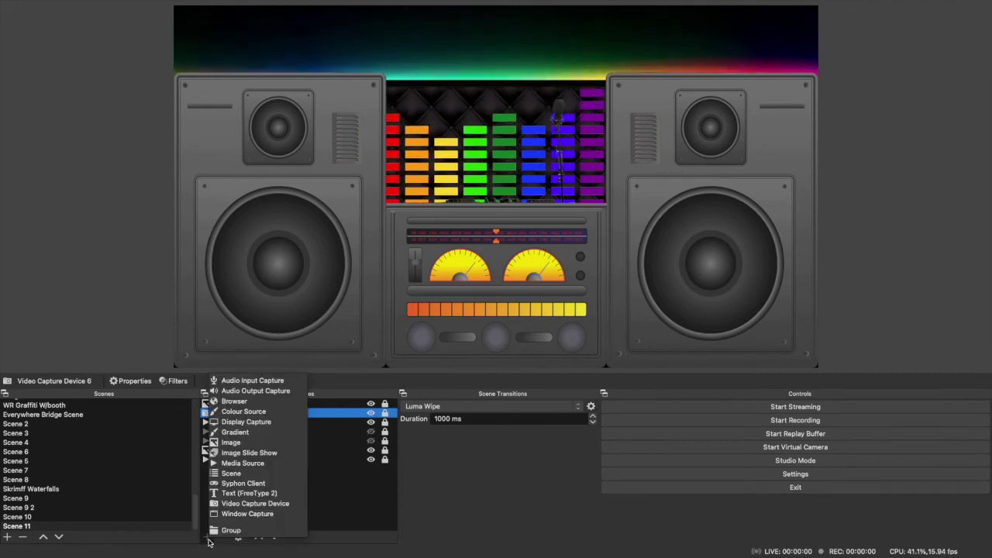
left_click(241, 463)
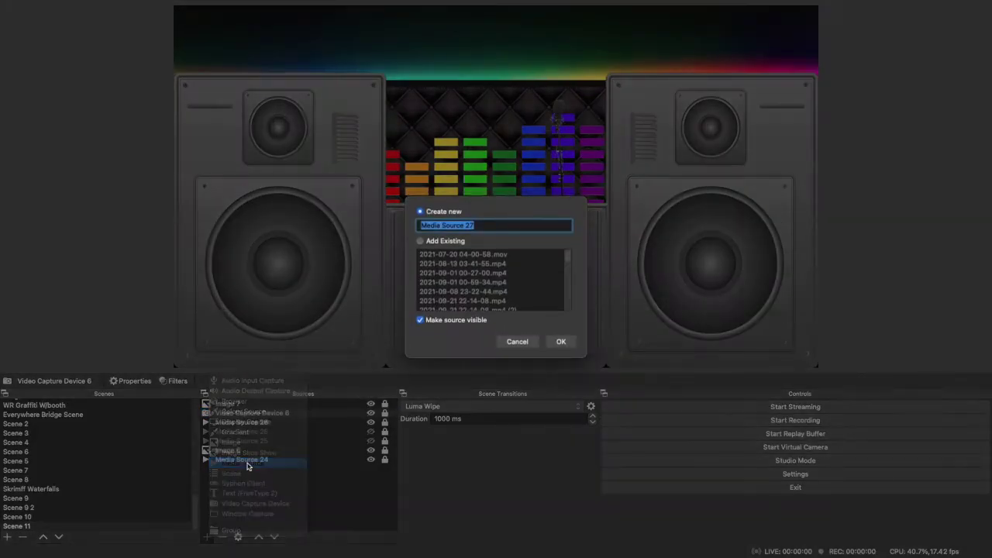
left_click(572, 345)
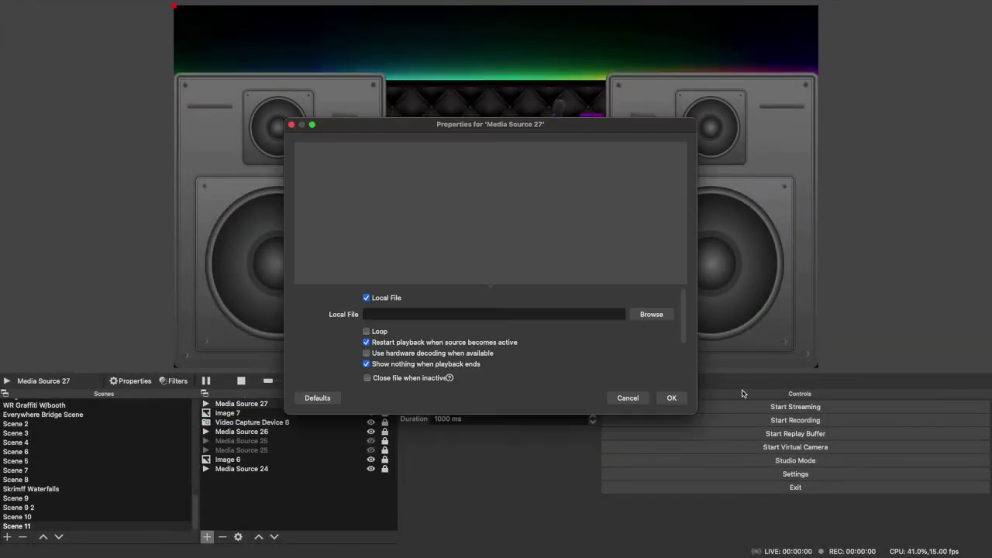
left_click(369, 331)
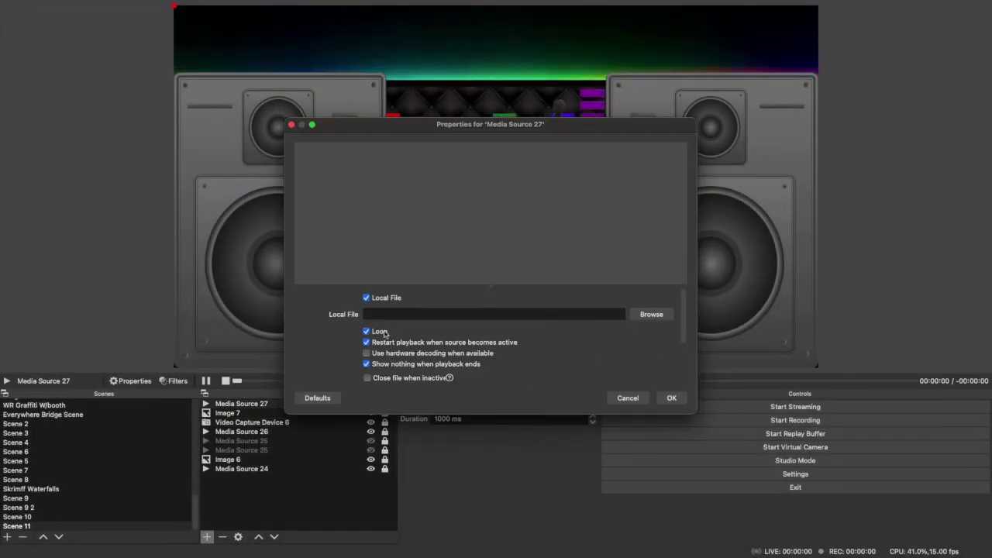
Step: Load BB_Layer 7.2 (EQ).gif from BB_Layer 7 Options and drag it into the centre panel
left_click(650, 315)
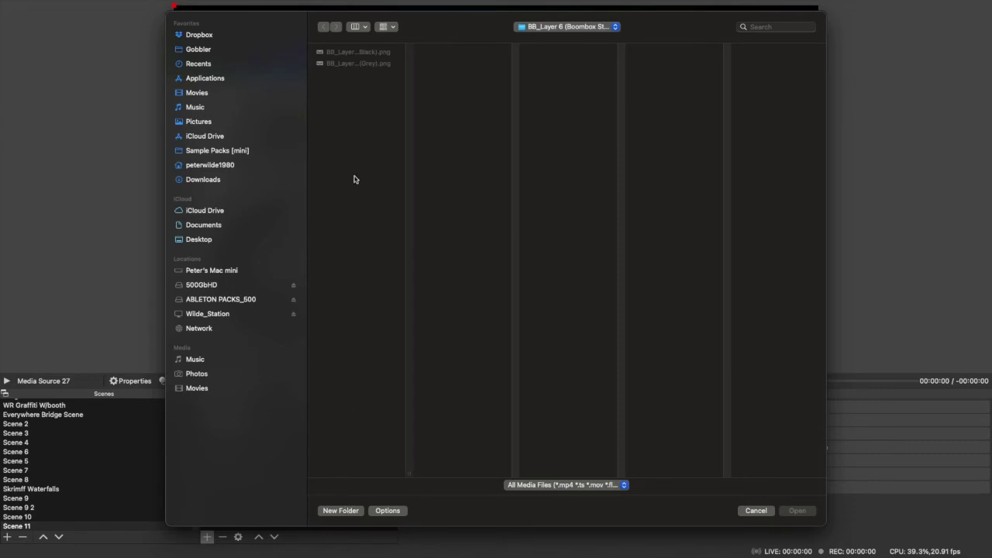
left_click(586, 32)
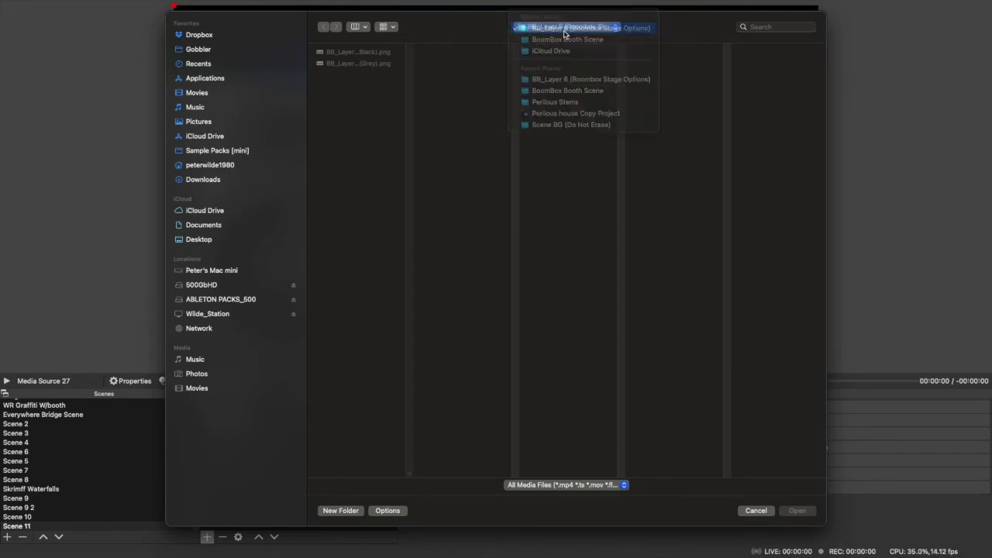
left_click(564, 32)
left_click(561, 32)
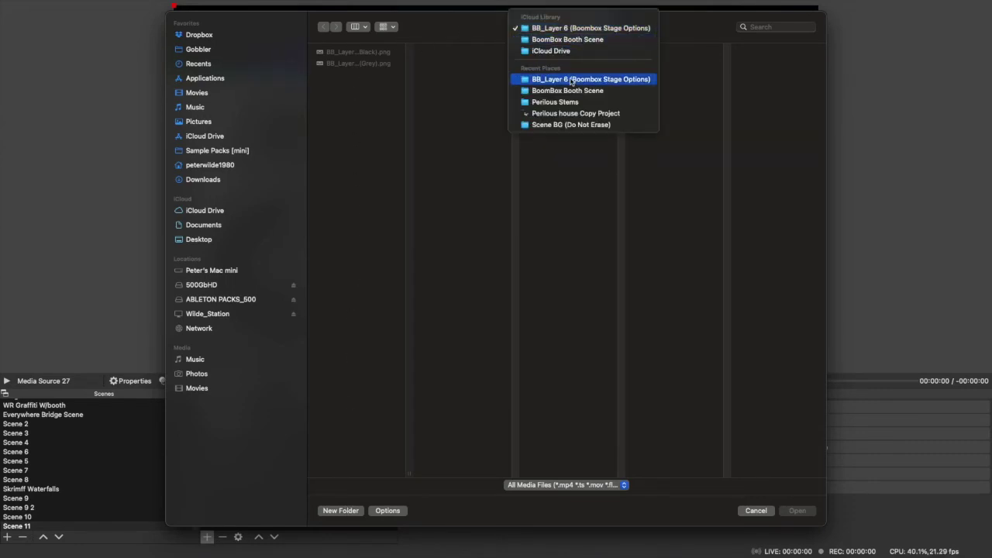
left_click(565, 40)
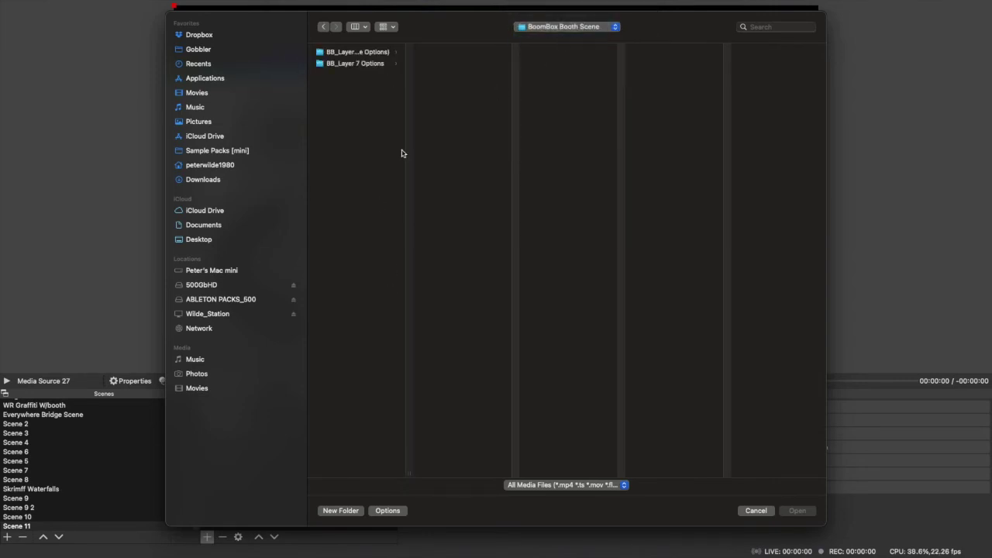
left_click_drag(406, 469, 549, 470)
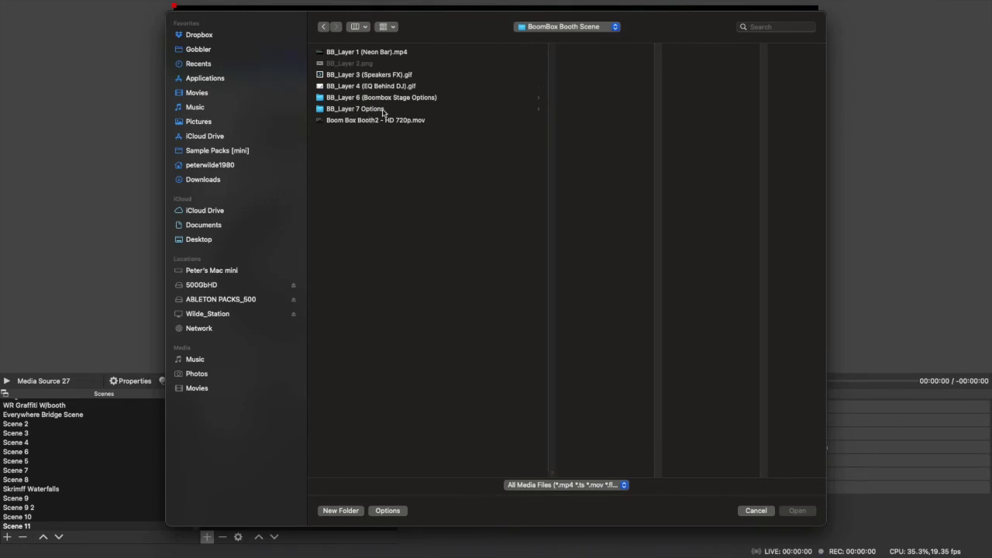
left_click(367, 109)
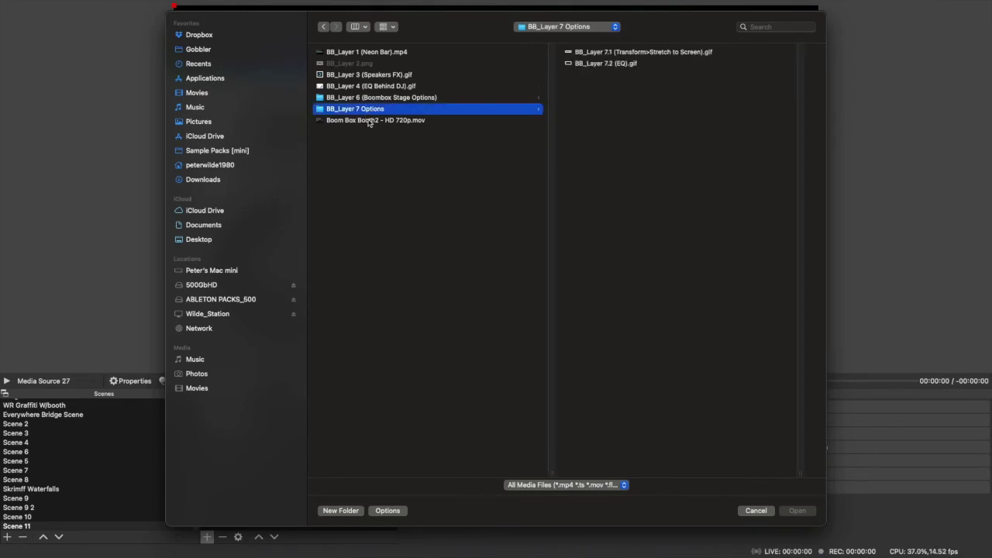
left_click(613, 63)
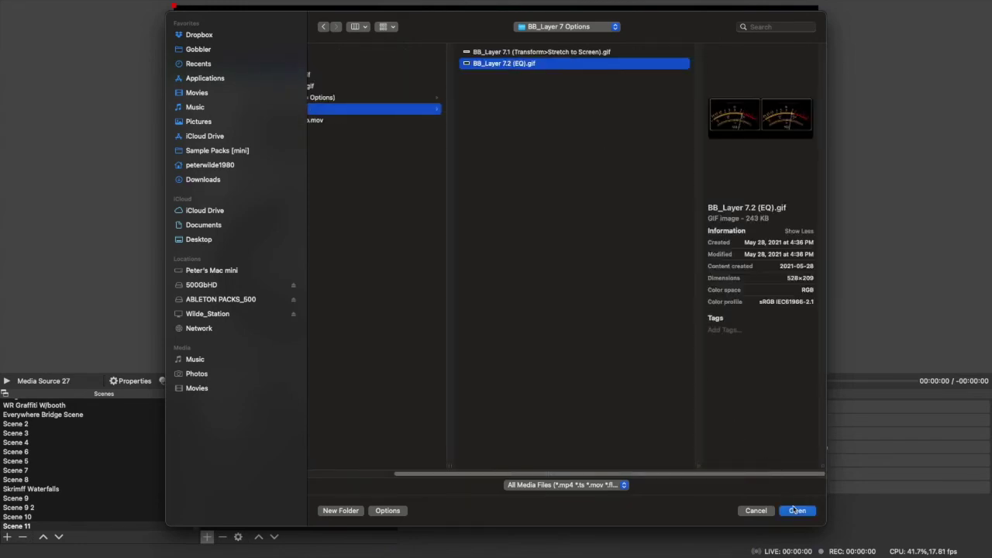
left_click(798, 510)
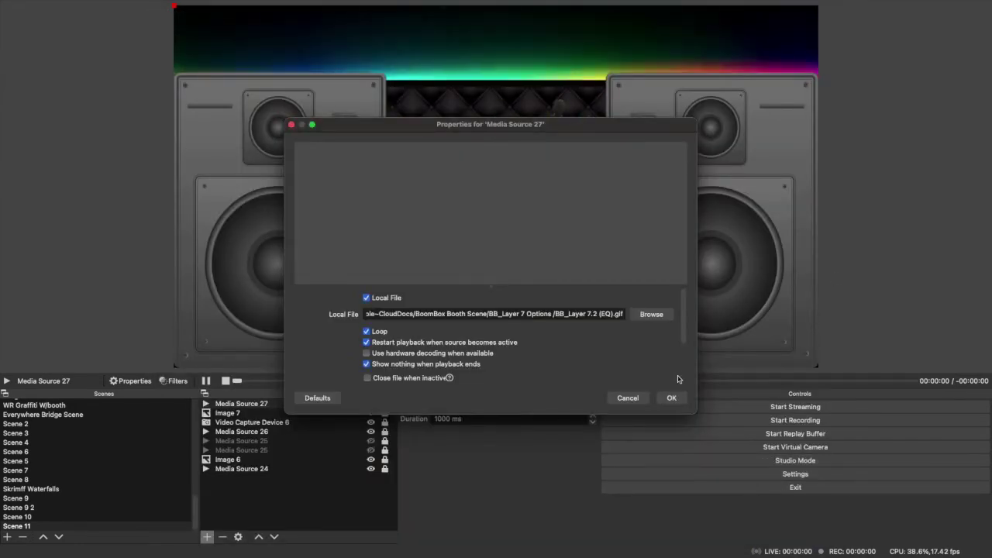
left_click(672, 398)
left_click_drag(312, 40, 512, 252)
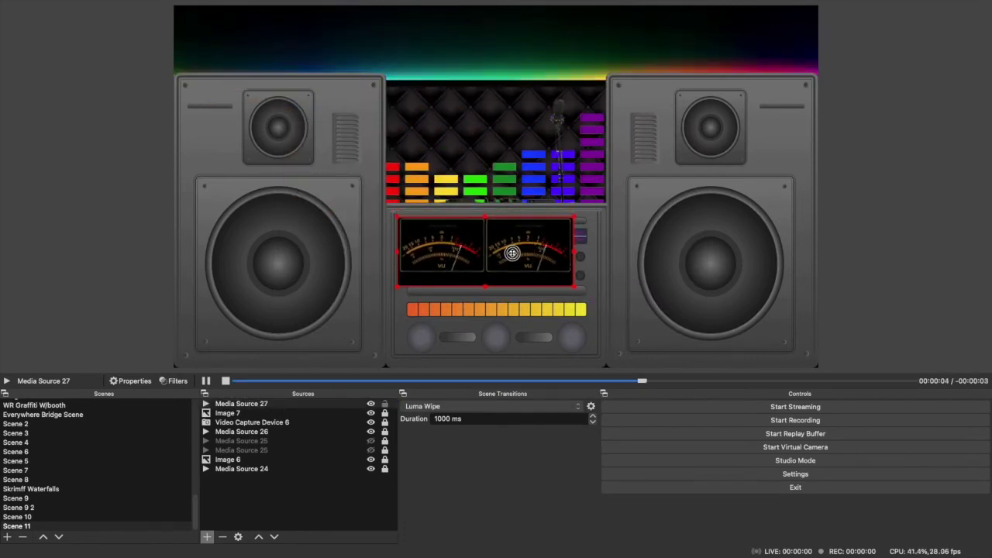
right_click(478, 255)
Step: Stretch the VU meter GIF to screen, then shrink it to sit above the orange level strip
mouse_move(535, 204)
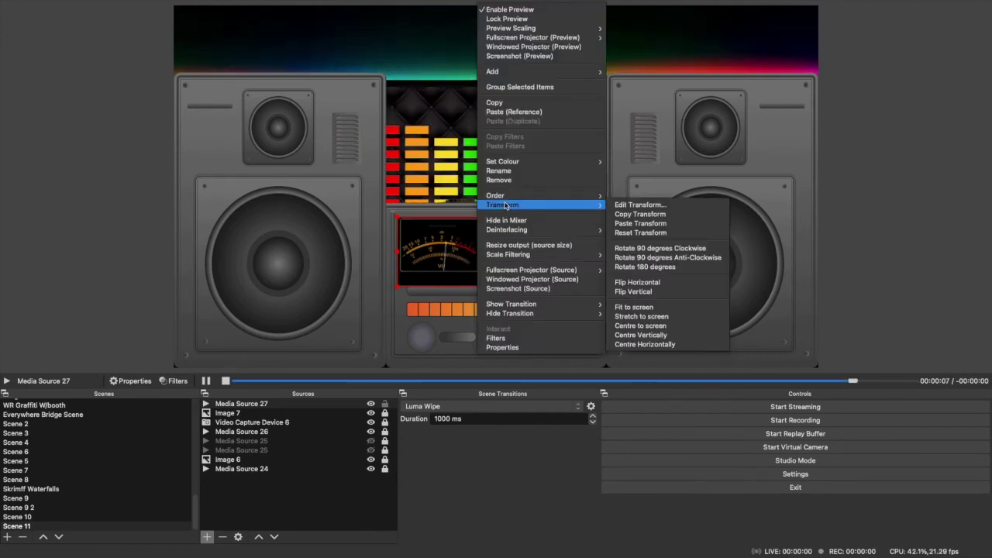
left_click(641, 317)
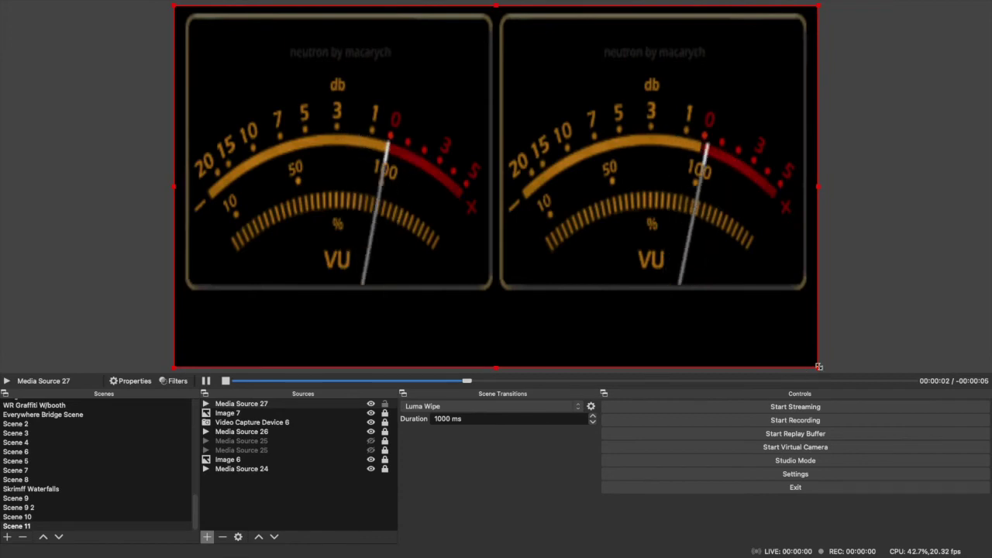
left_click_drag(815, 365, 587, 295)
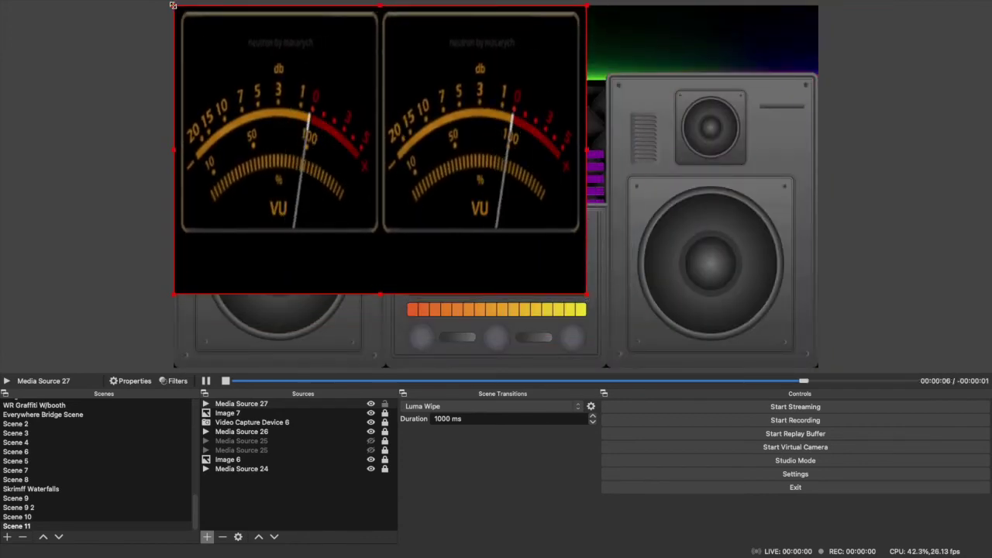
left_click_drag(174, 6, 405, 226)
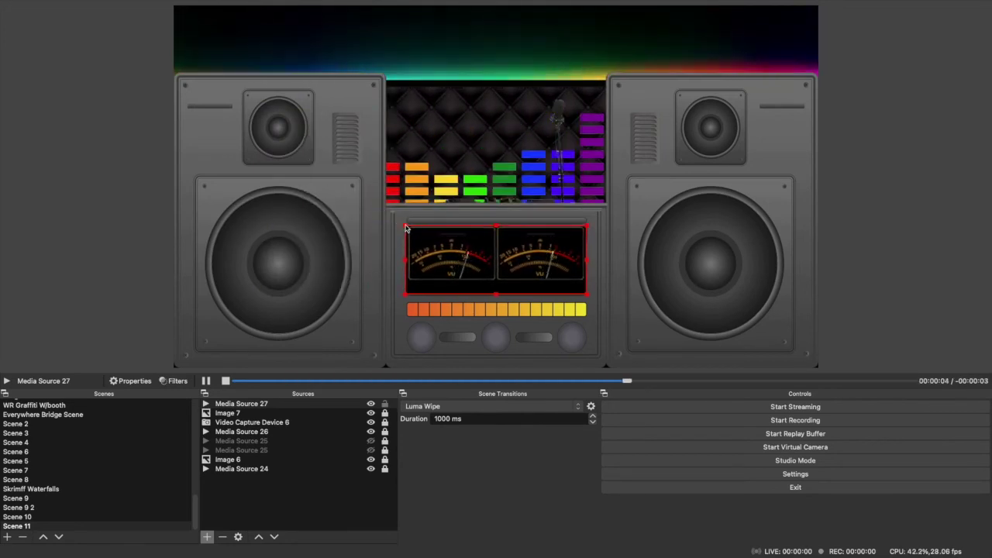
left_click(390, 404)
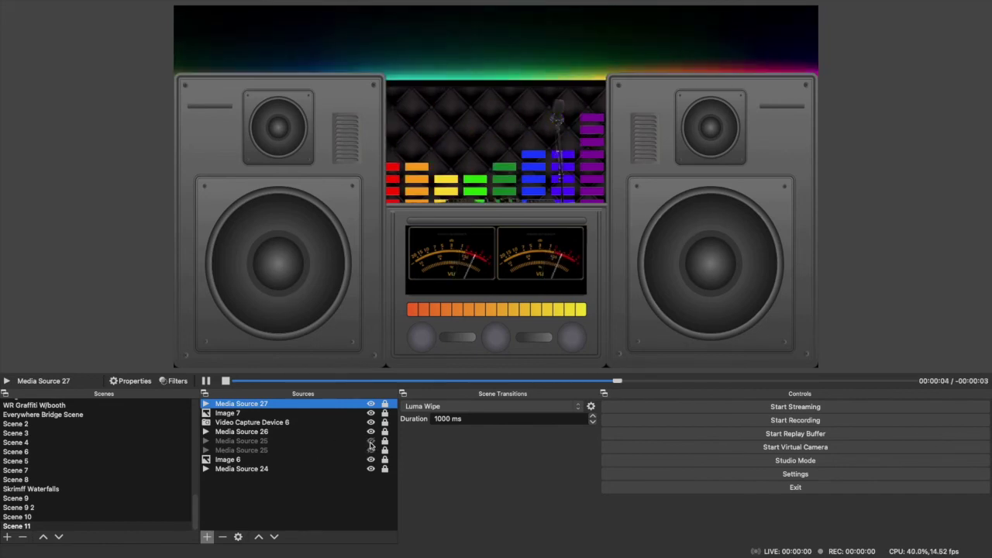
left_click(310, 441)
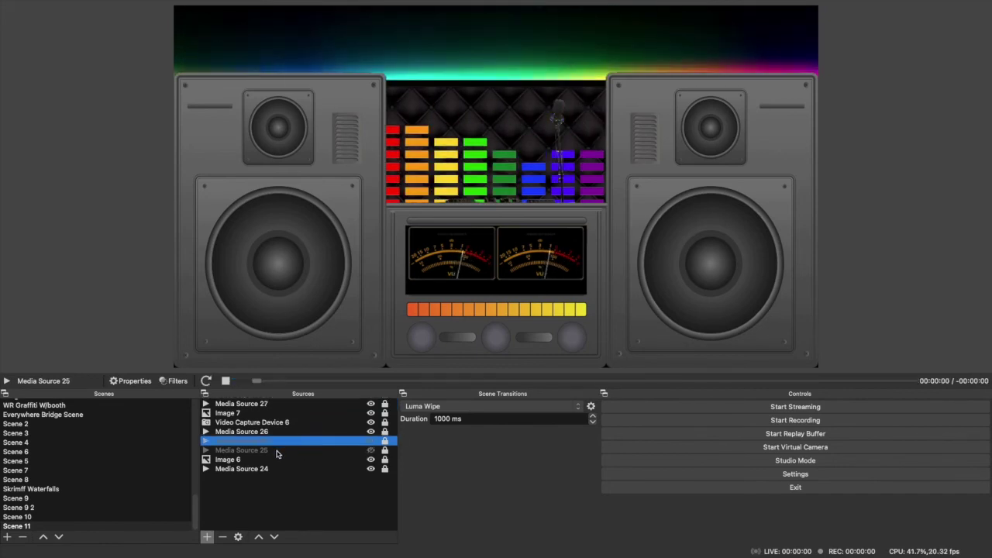
Step: Group both Media Source 25 sources and name the group EQ Group
left_click(277, 451, "shift")
right_click(304, 450)
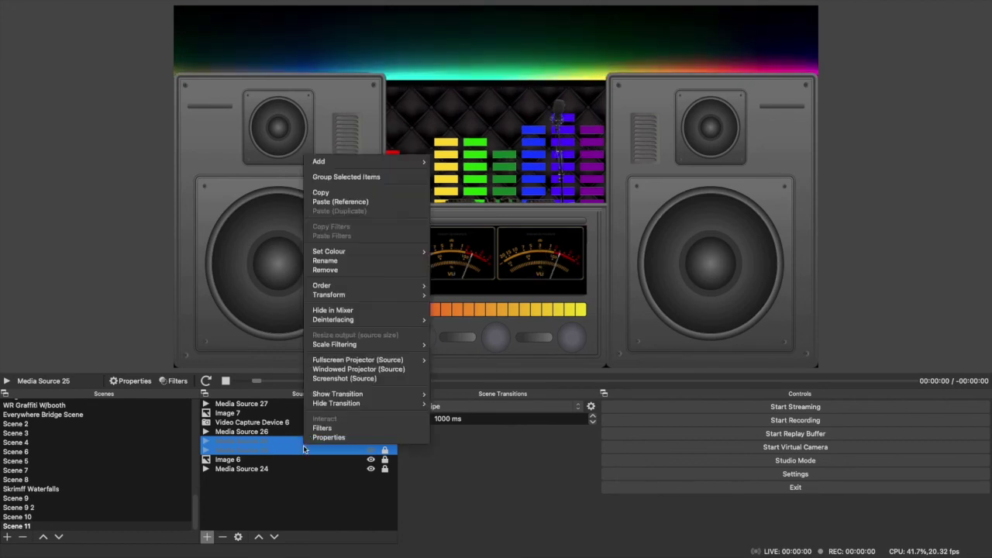
left_click(353, 178)
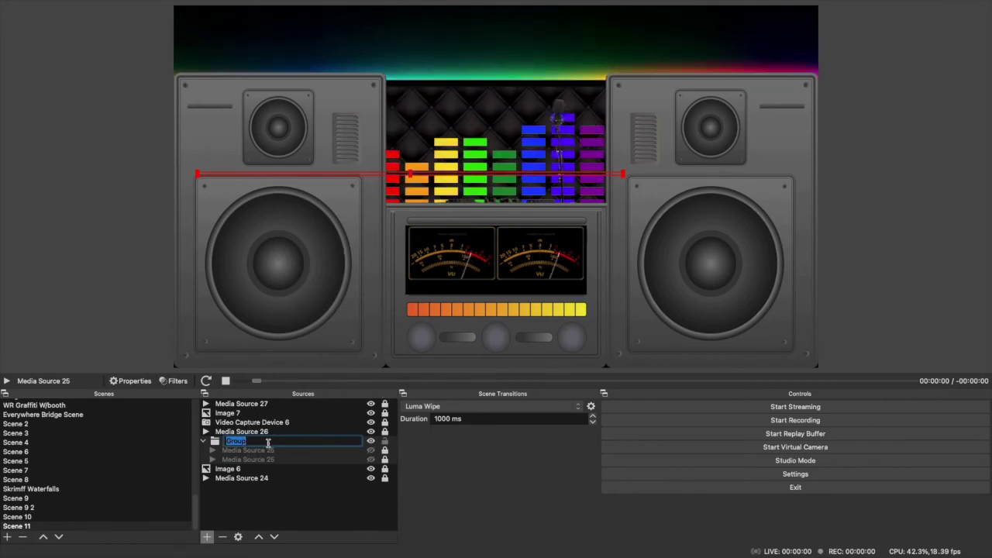
type("EQ")
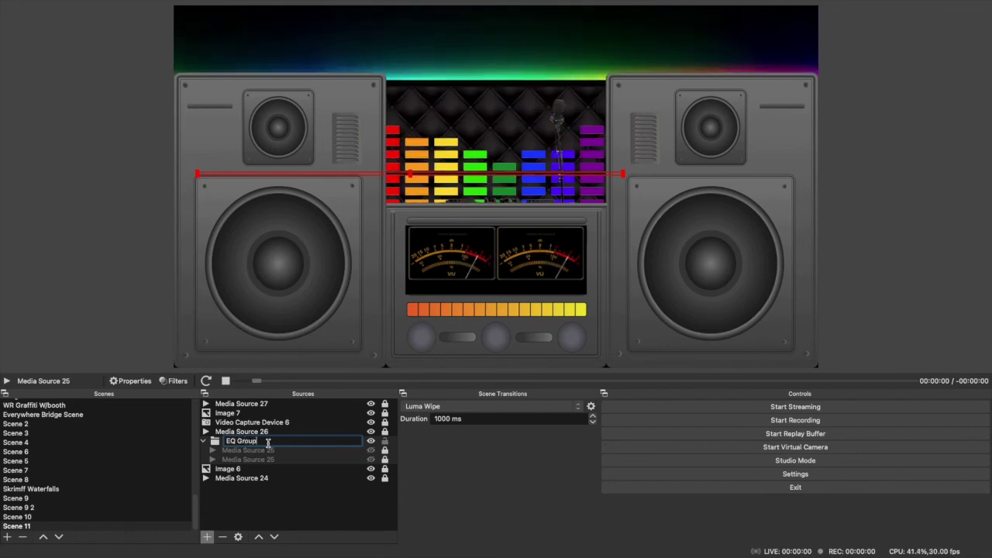
key("Return")
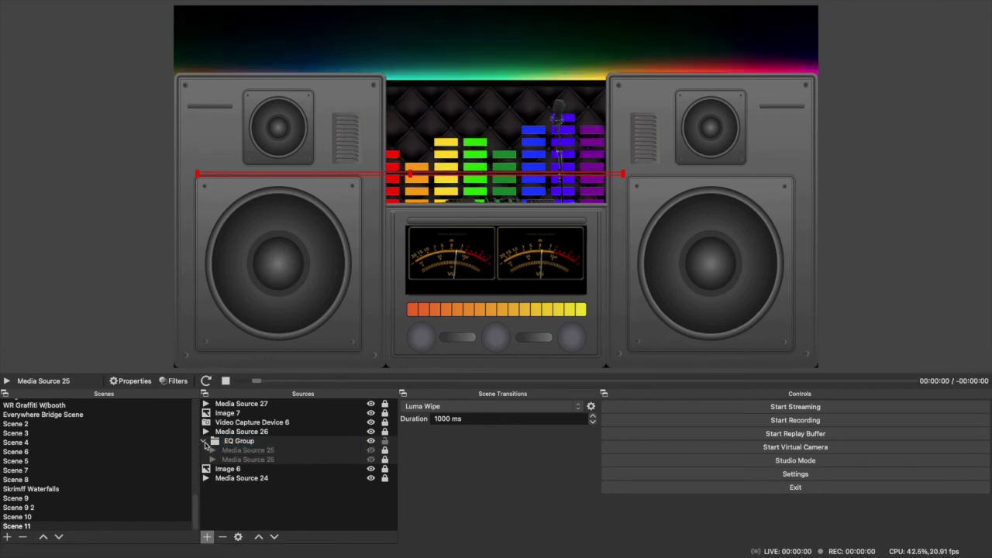
Step: Expand EQ Group and make both Media Source 25 light rings visible
left_click(205, 441)
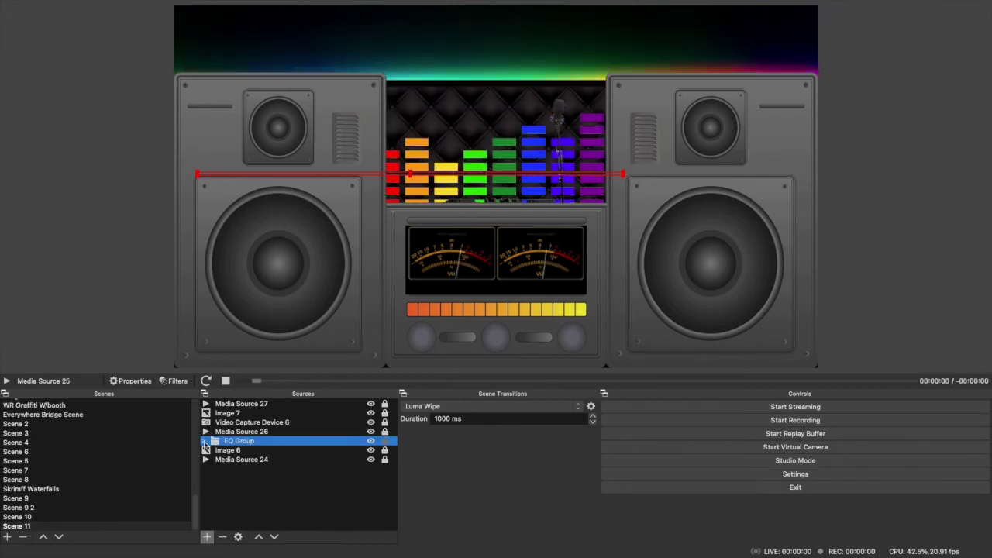
left_click(371, 441)
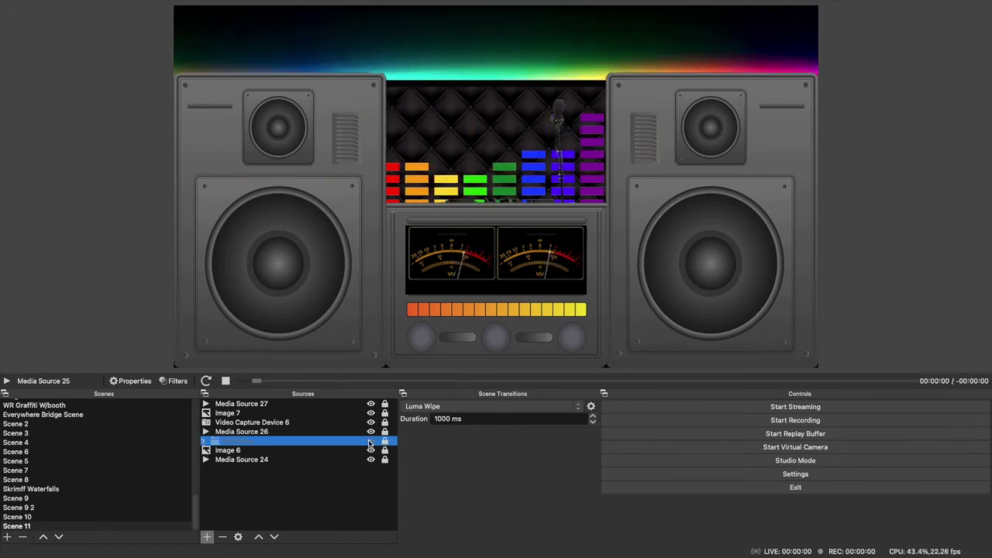
left_click(371, 441)
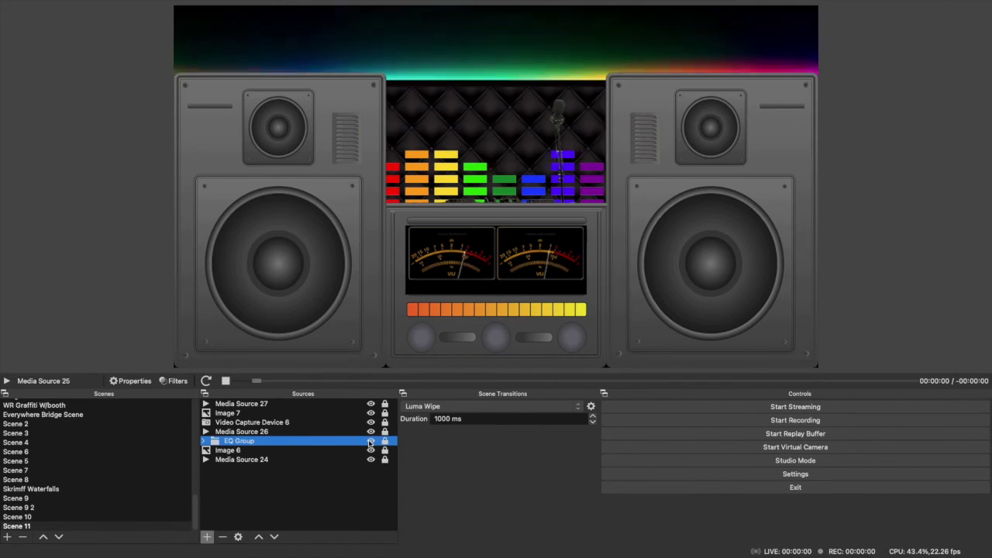
left_click(205, 441)
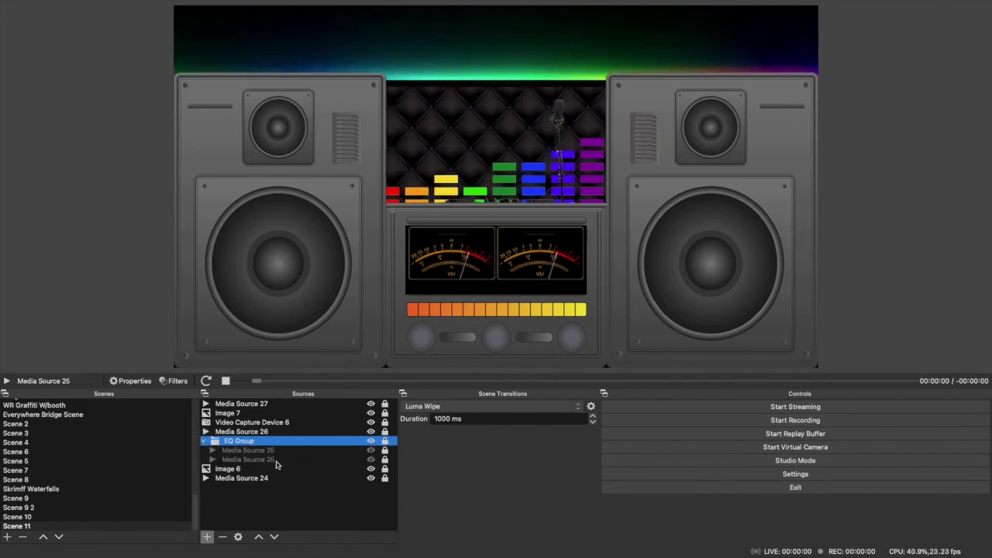
left_click(372, 451)
left_click(371, 460)
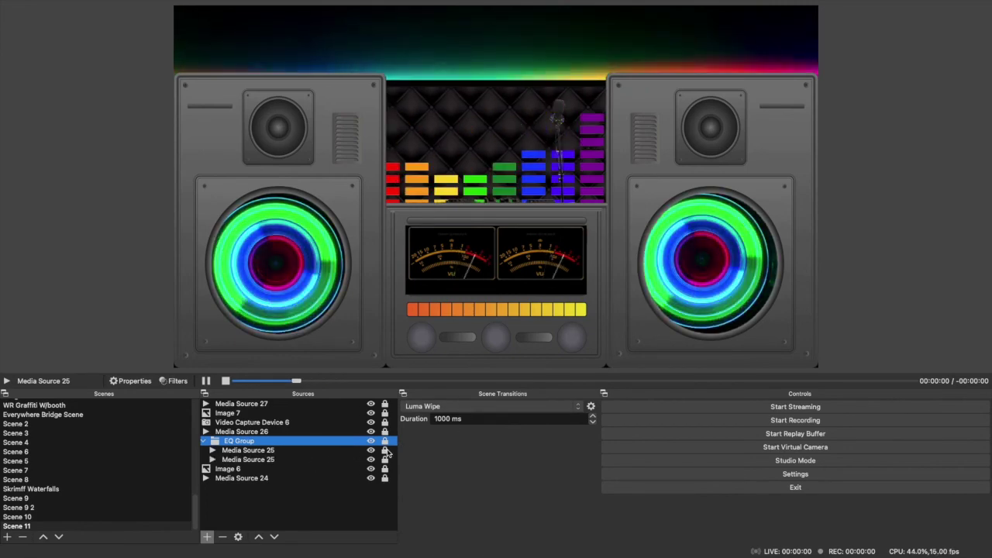
left_click(318, 462)
left_click(706, 262)
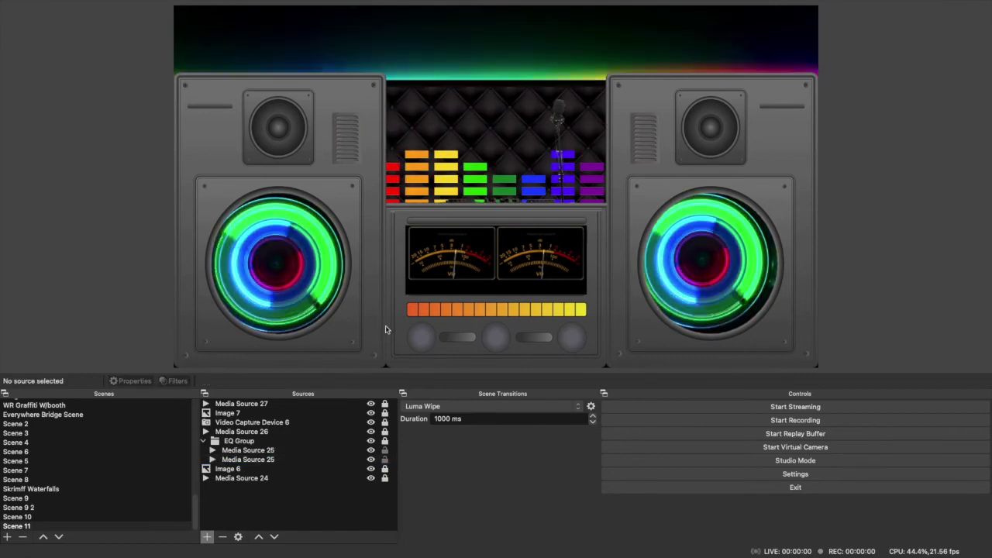
left_click(298, 461)
Step: Nudge EQ Group, then align the right and left neon rings over their woofers
left_click(665, 268)
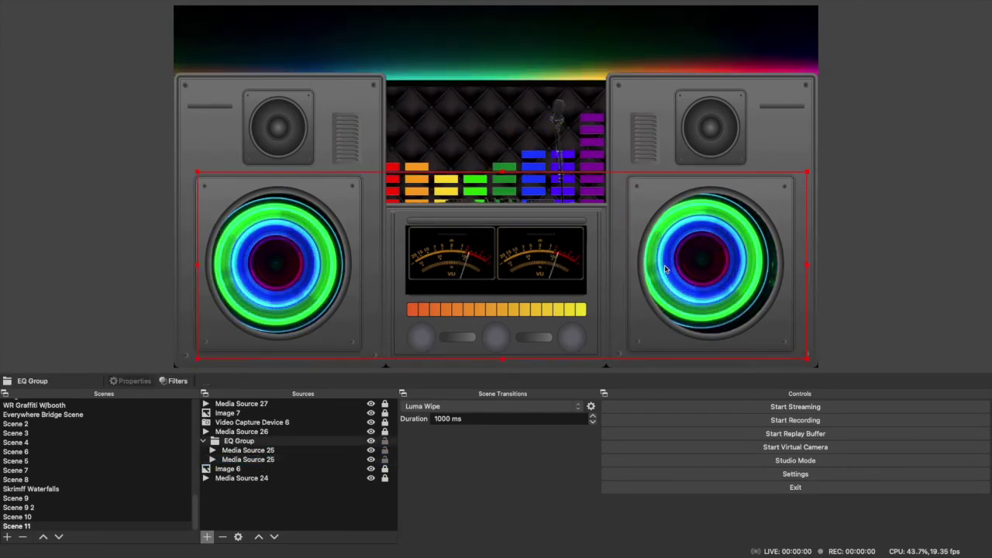
left_click_drag(679, 266, 680, 260)
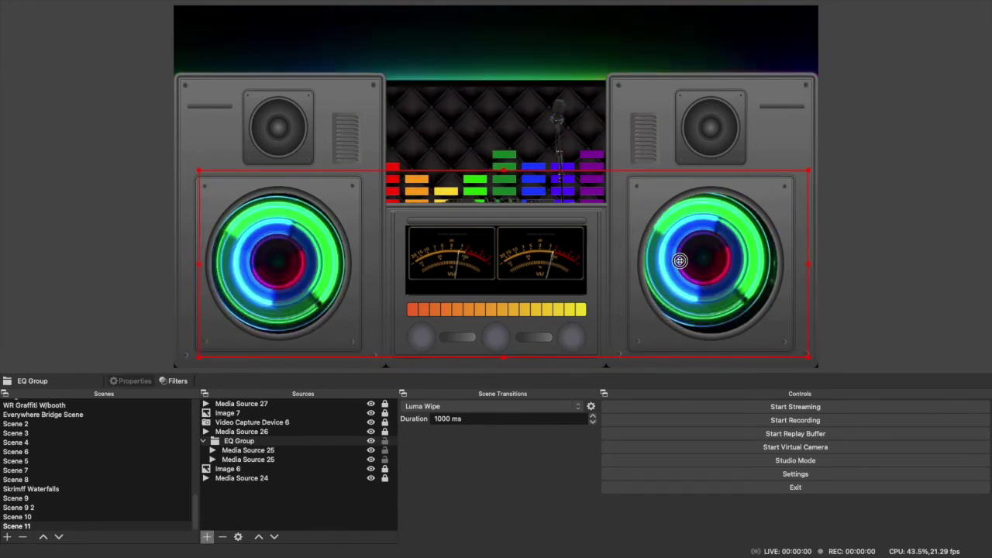
left_click(251, 461)
left_click_drag(672, 272, 677, 277)
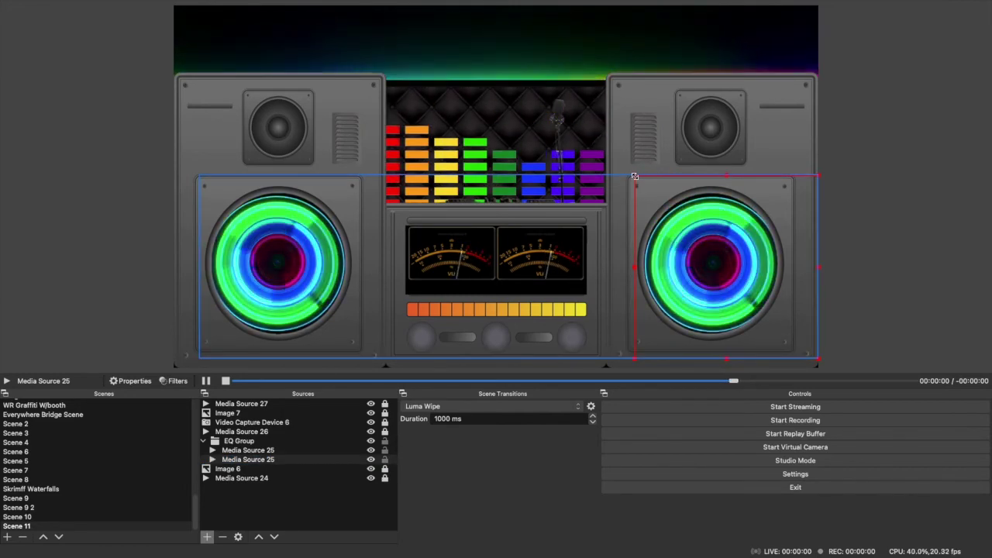
left_click_drag(634, 174, 632, 172)
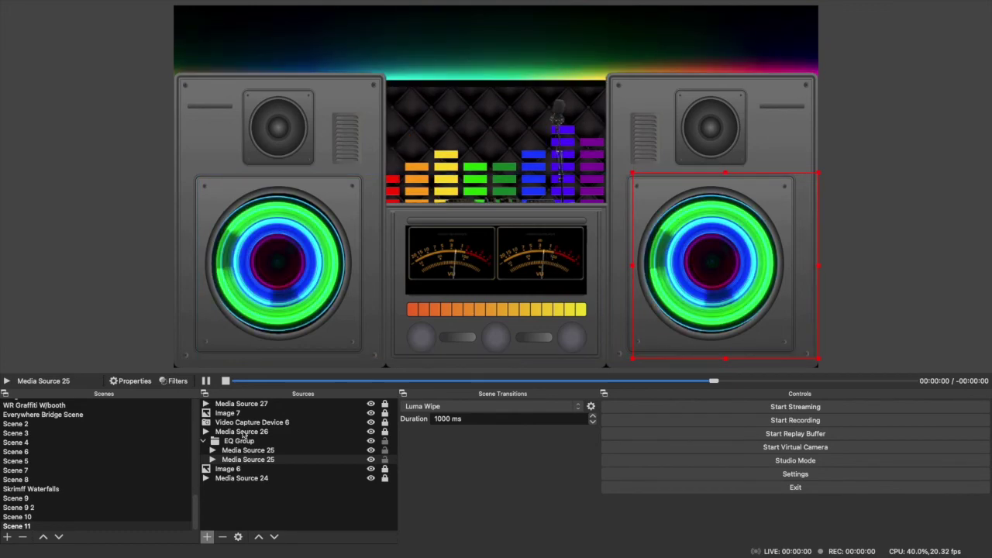
left_click(378, 260)
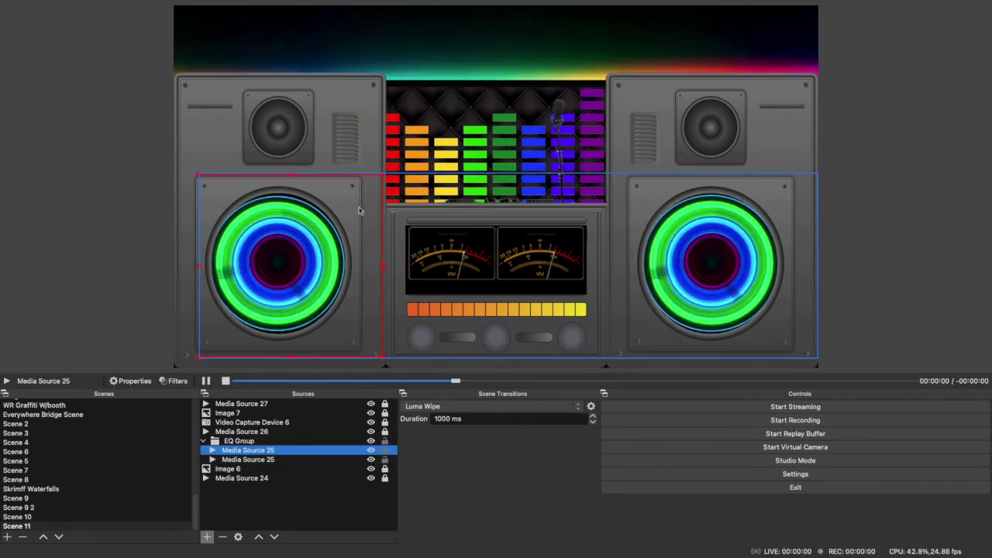
left_click_drag(383, 176, 381, 178)
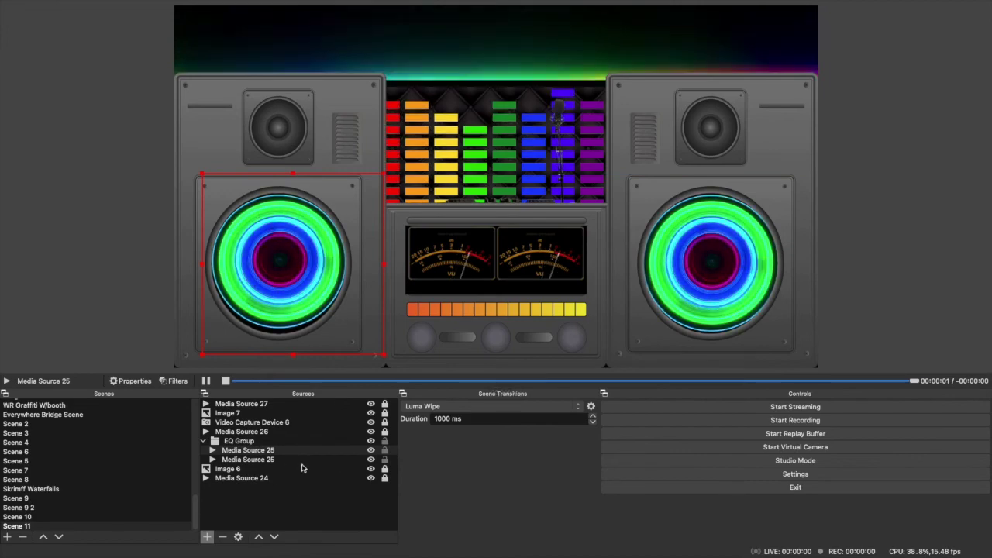
left_click(378, 452)
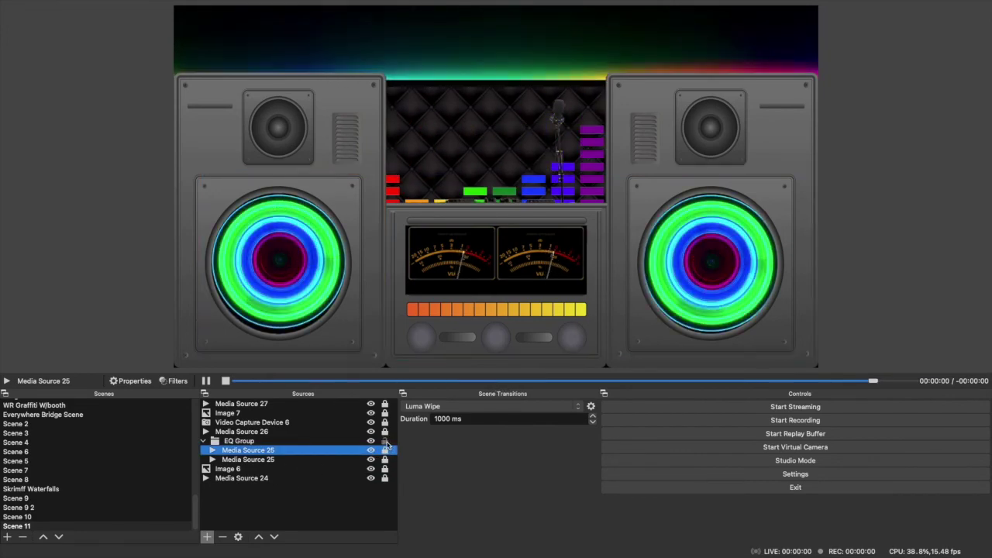
left_click(204, 441)
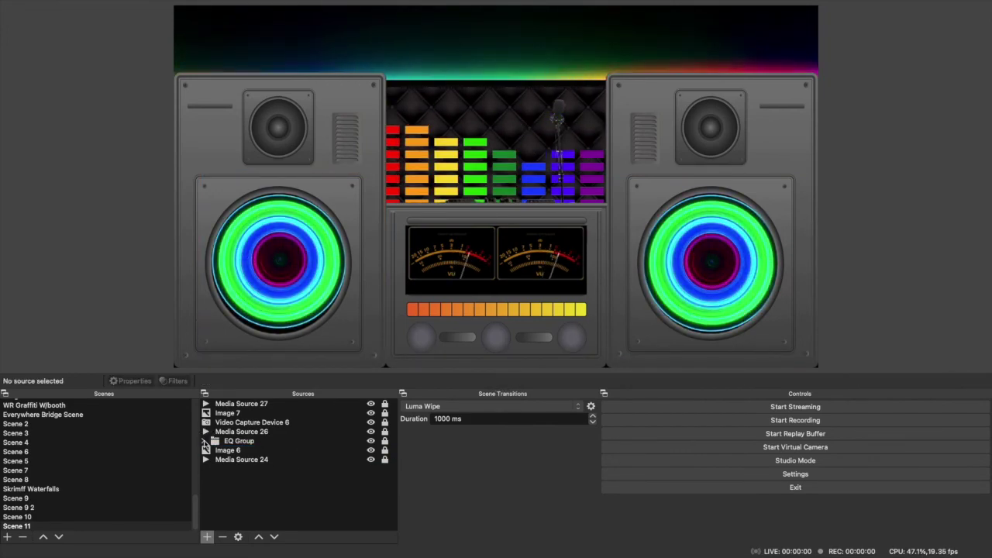
left_click(337, 444)
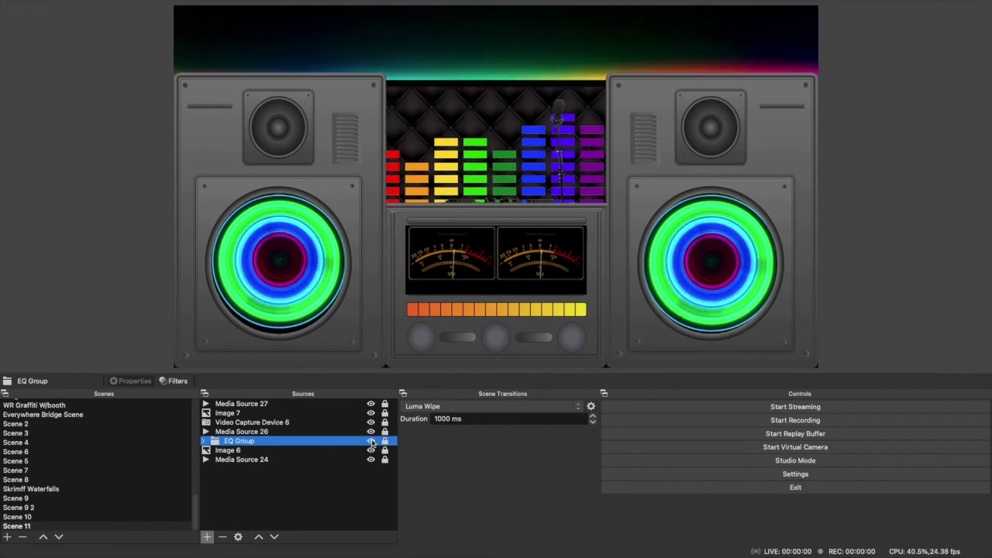
left_click(372, 441)
left_click(371, 441)
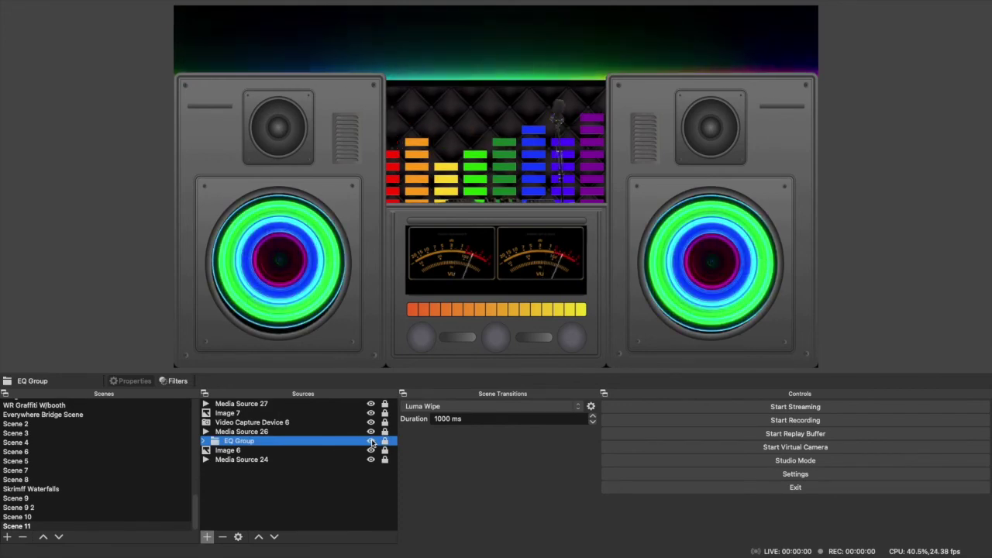
left_click(371, 441)
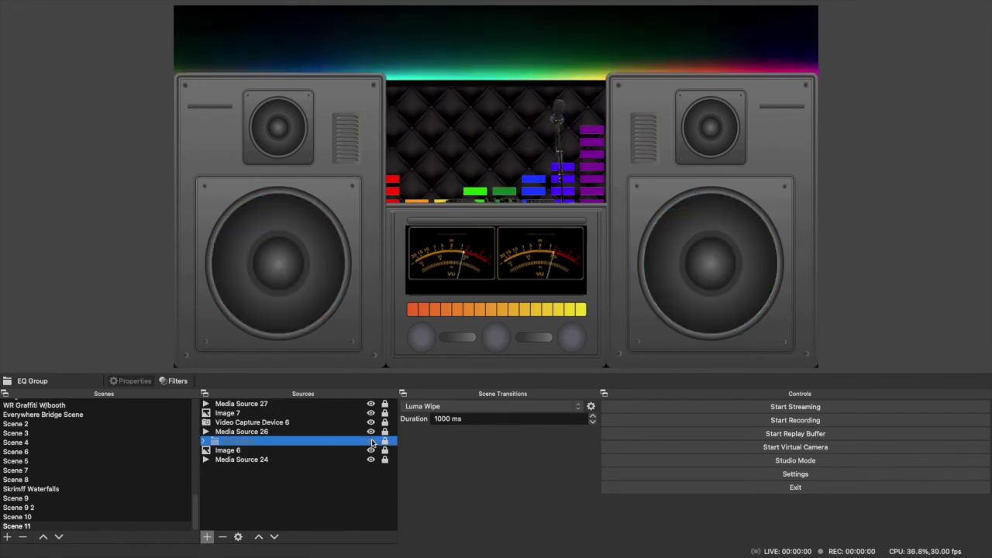
left_click(371, 441)
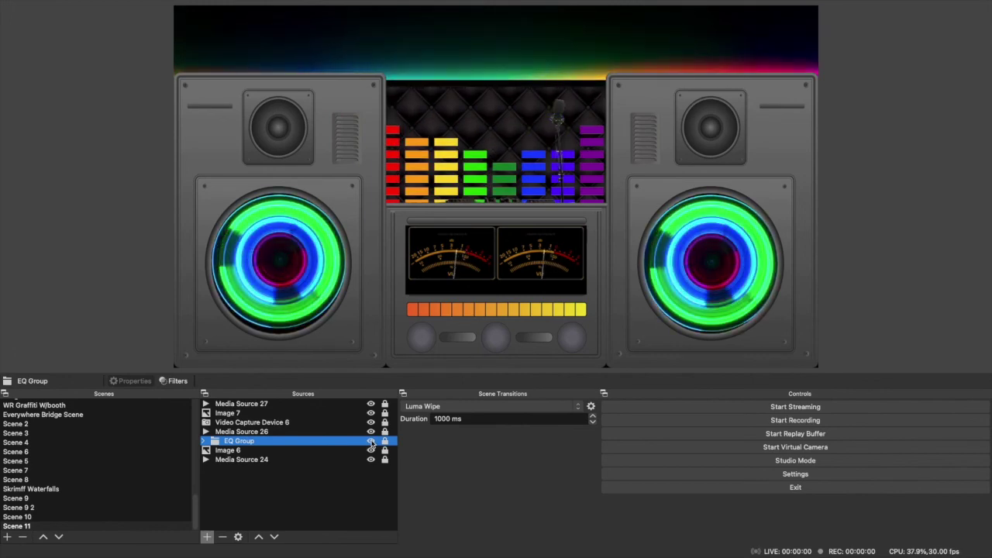